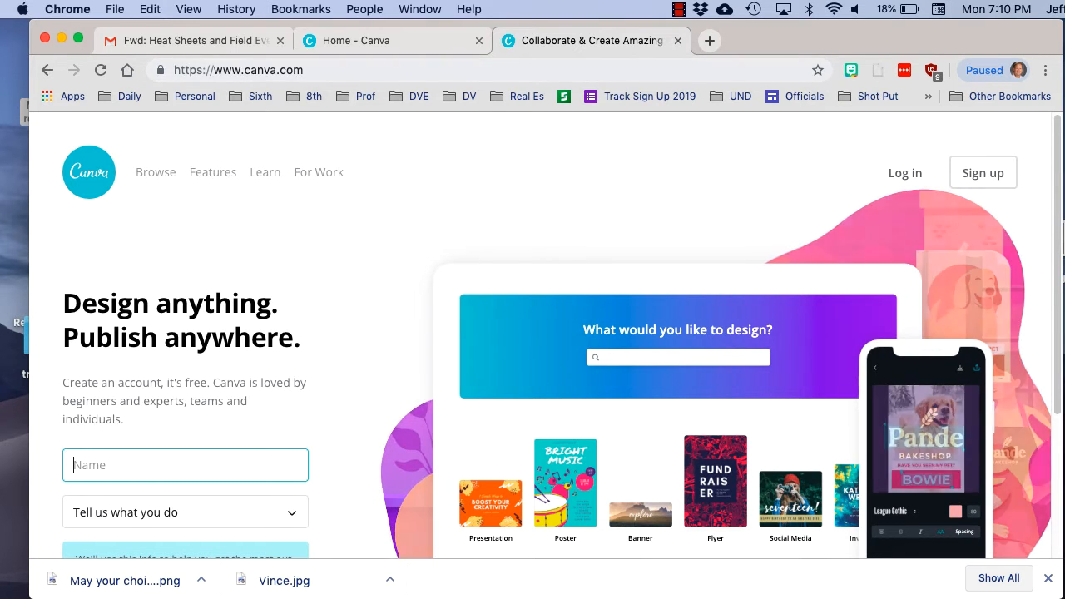
key("super+l")
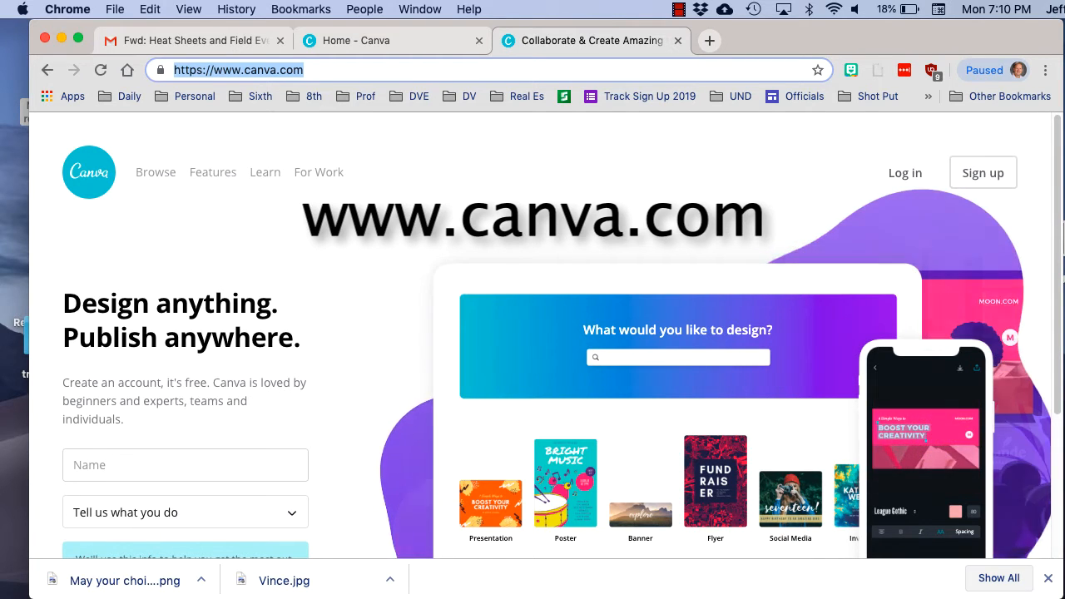
key("Escape")
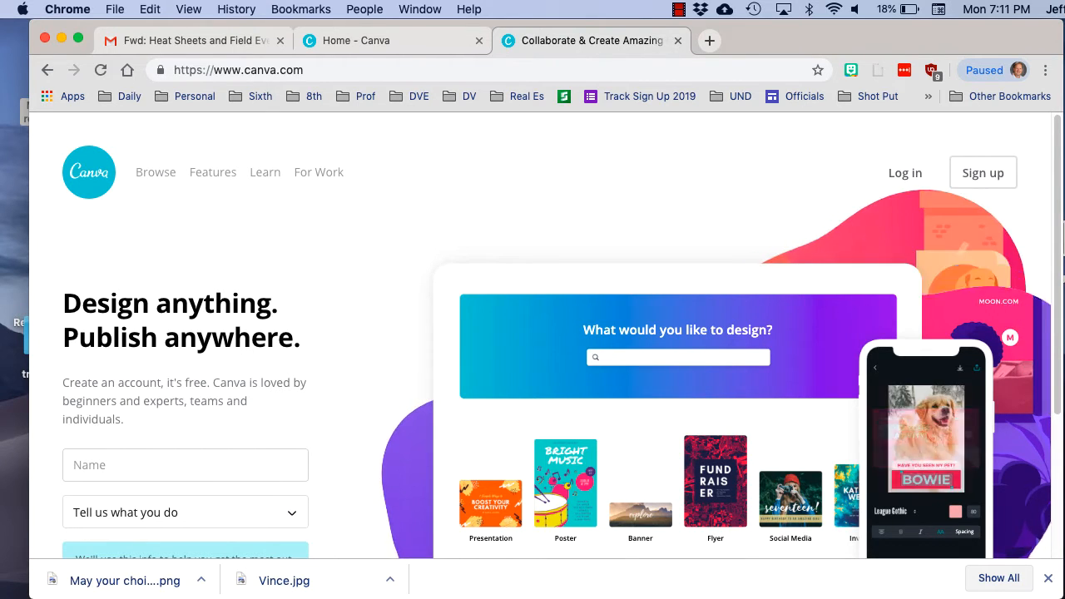
Log in to the Canva account with Google, using the second listed account
left_click(905, 173)
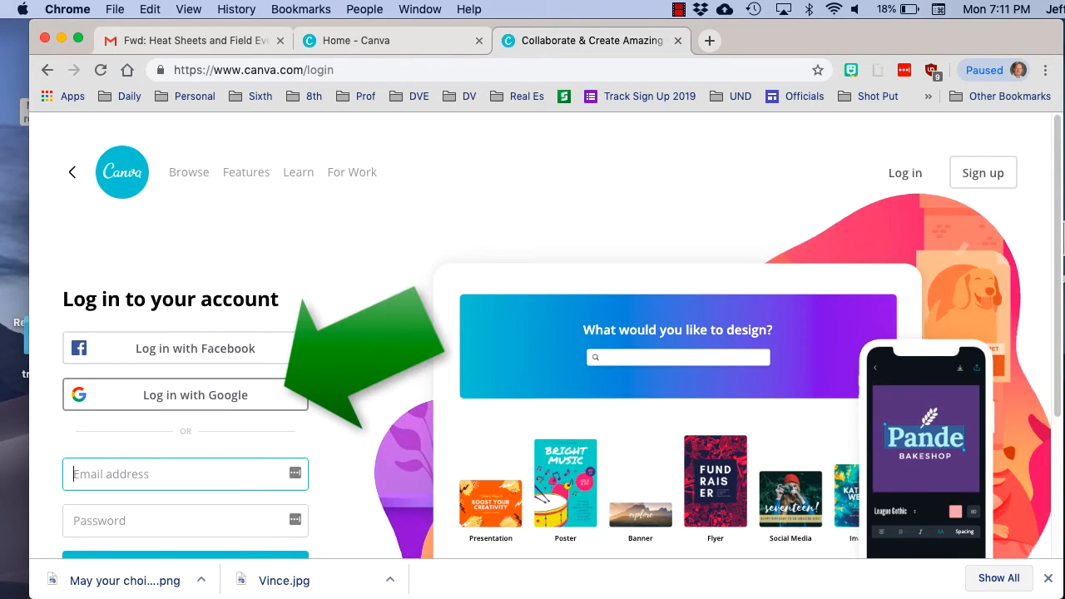
left_click(195, 395)
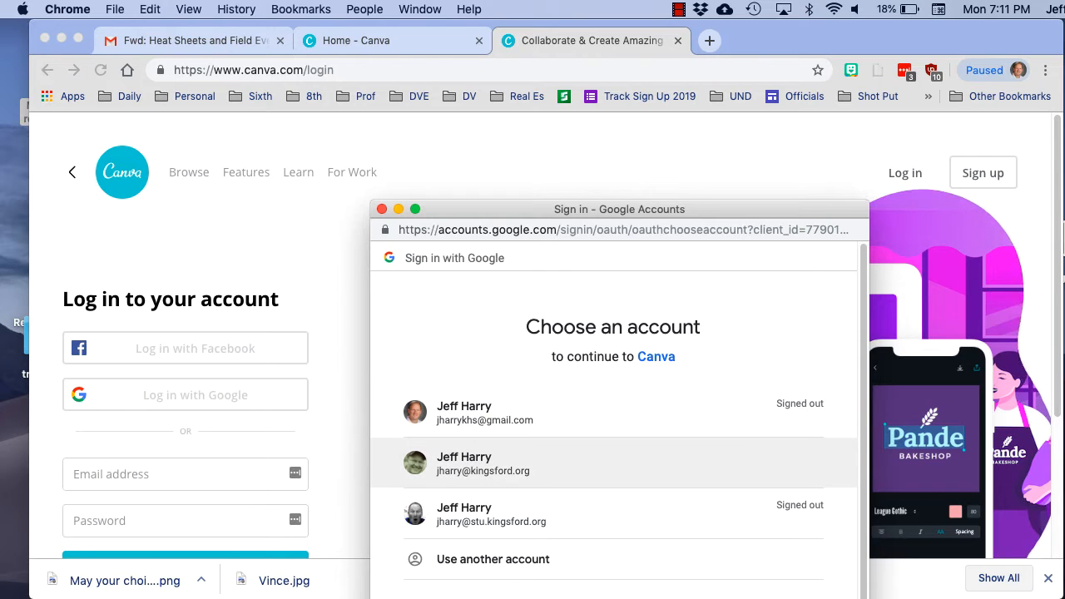
left_click(483, 462)
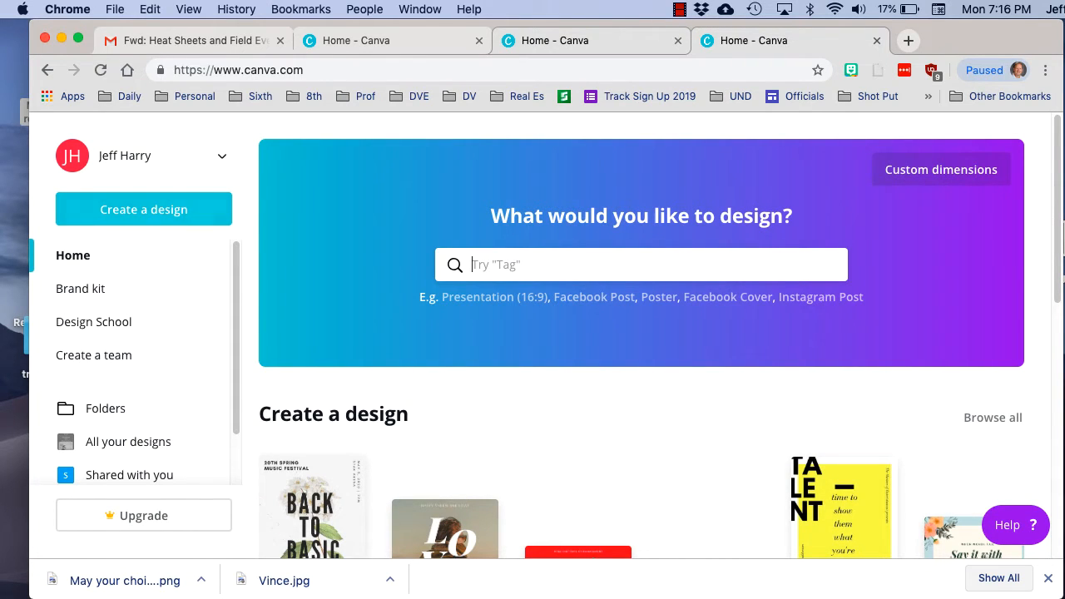
Create a new design of the Poster type from the Marketing category
left_click(143, 209)
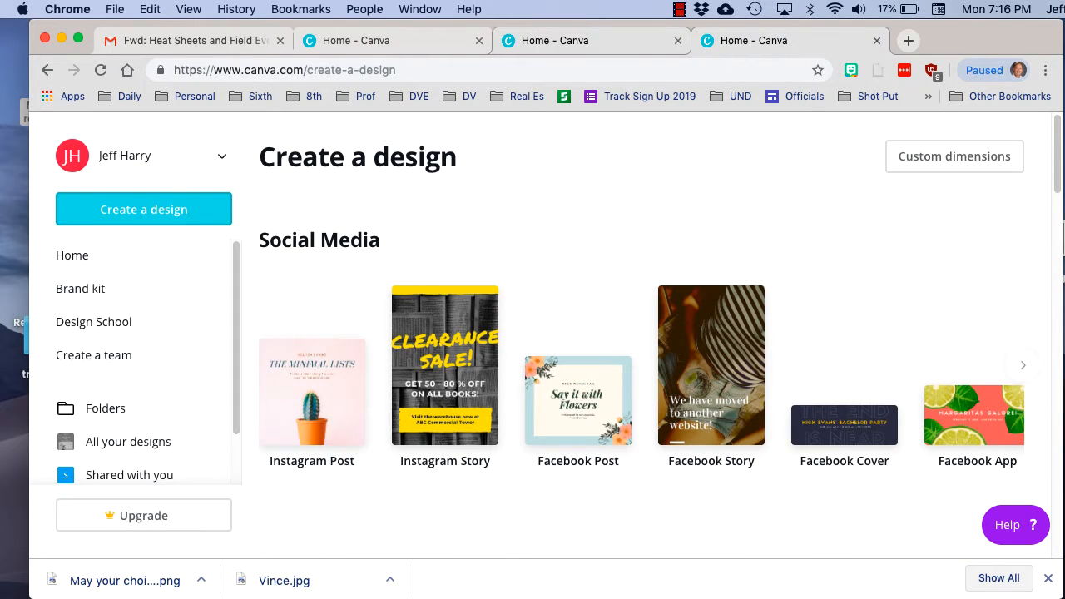
scroll(466, 375, "right", 3)
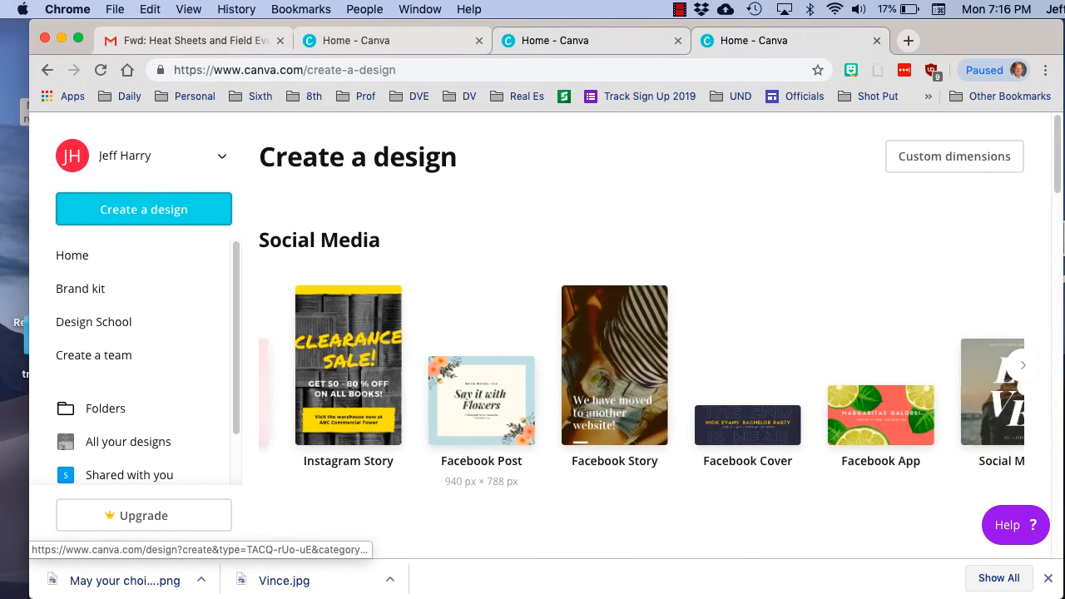
scroll(481, 391, "right", 8)
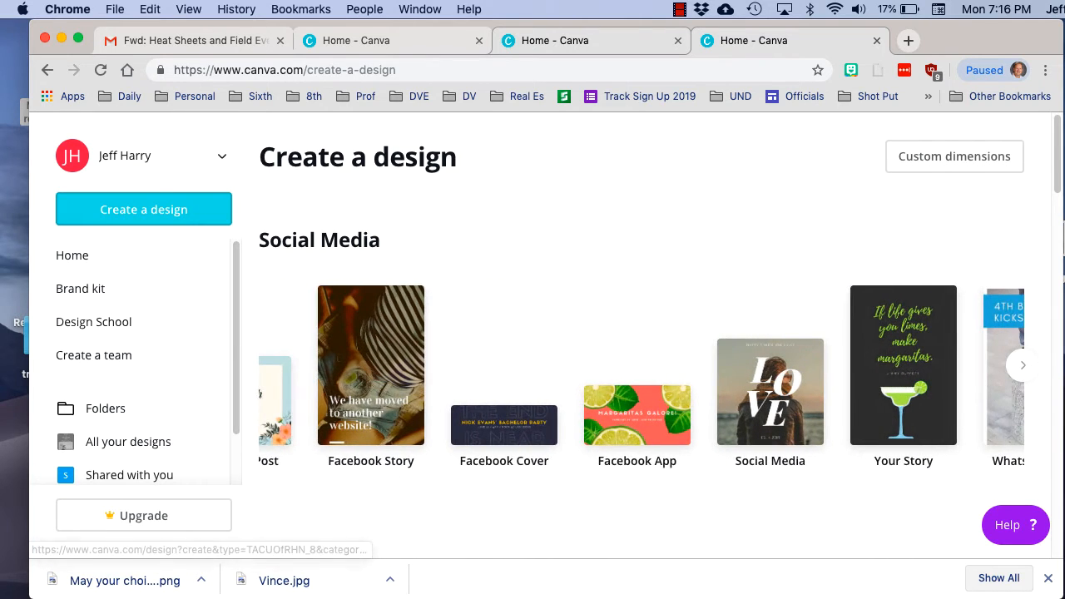
scroll(482, 391, "right", 8)
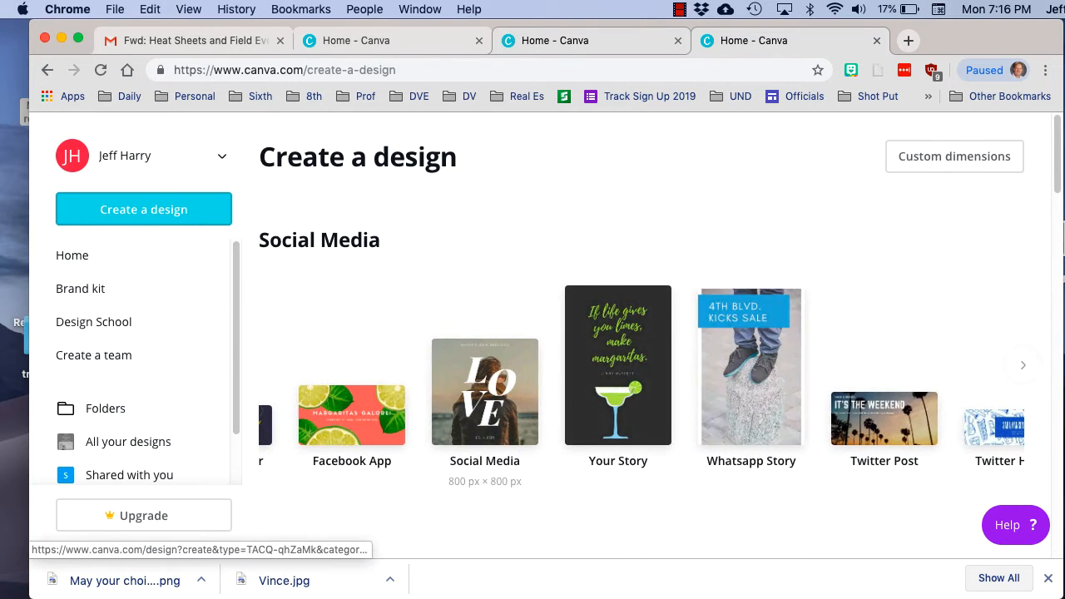
scroll(482, 390, "right", 10)
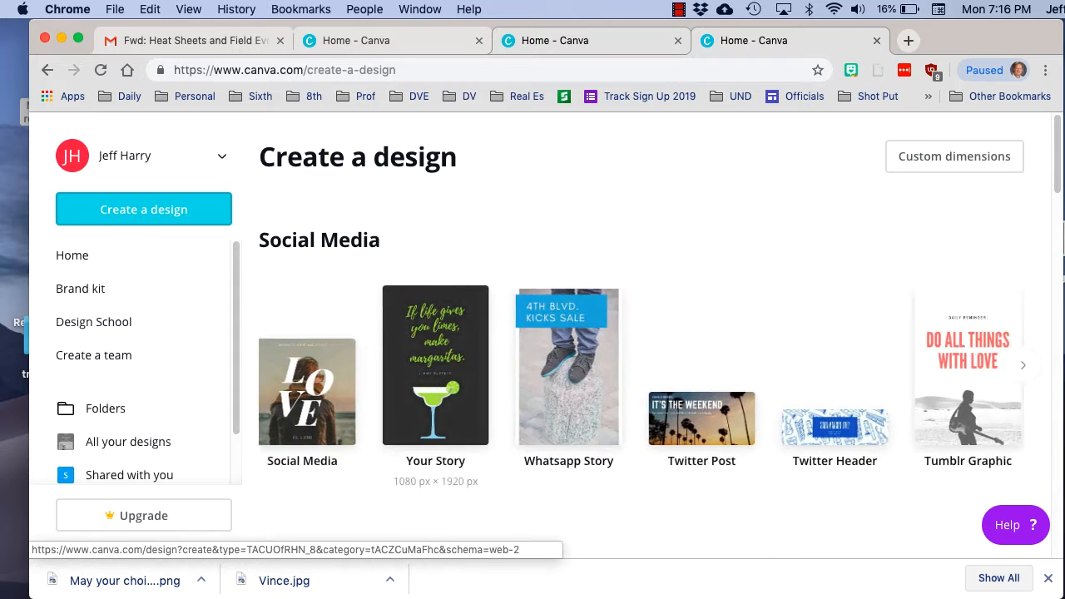
scroll(482, 391, "right", 8)
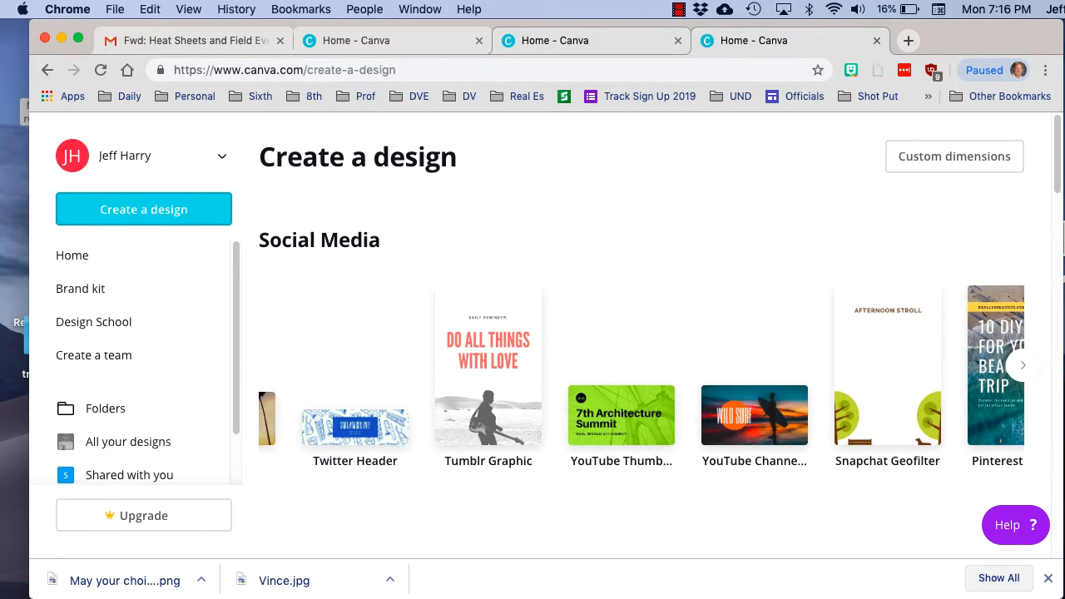
scroll(332, 366, "left", 20)
scroll(332, 366, "down", 3)
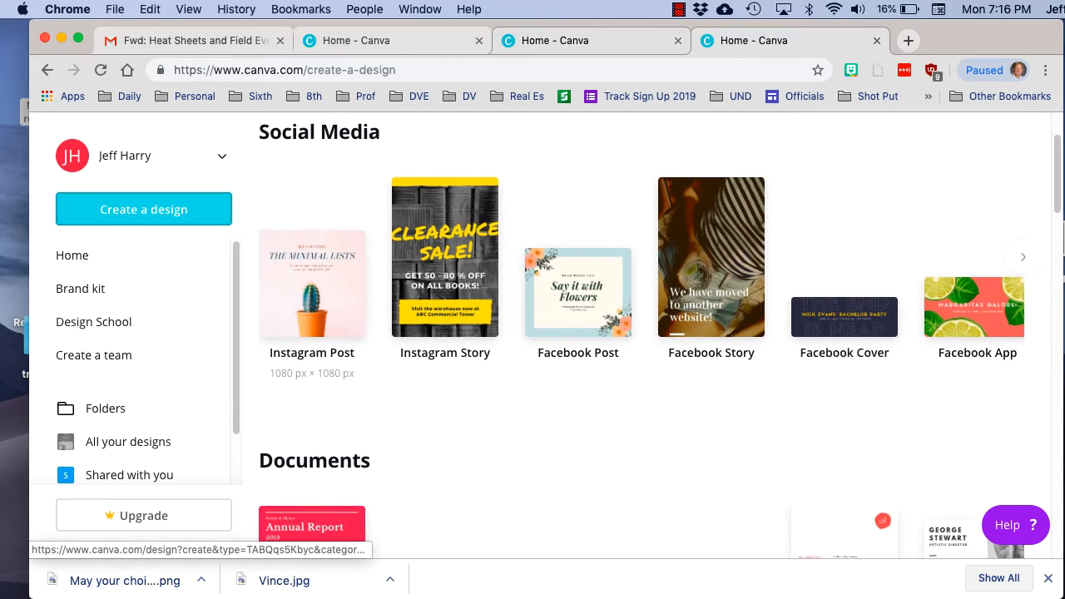
scroll(333, 366, "down", 12)
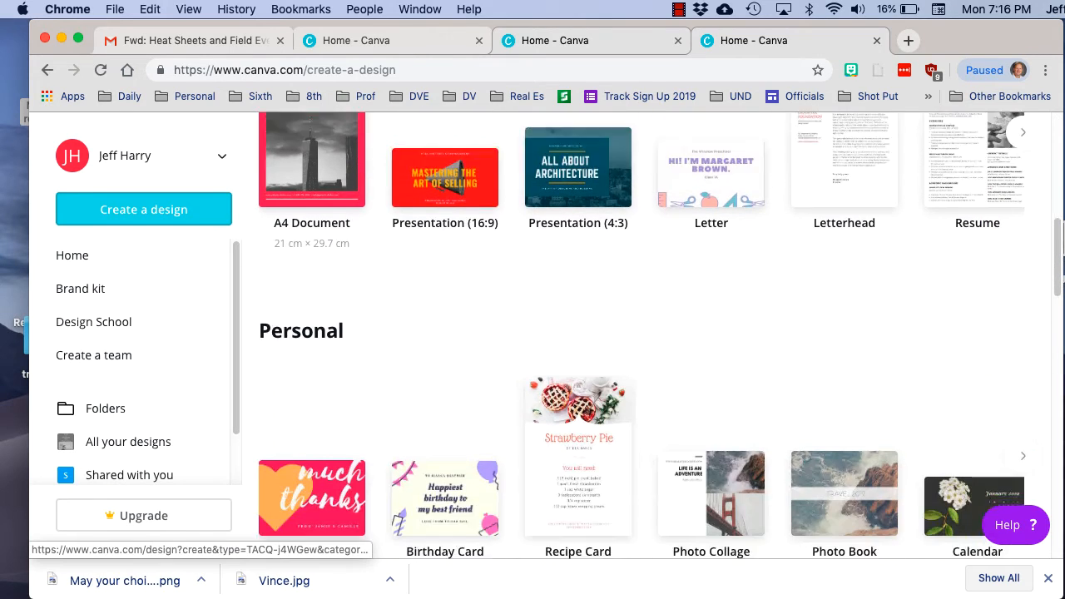
scroll(333, 366, "down", 13)
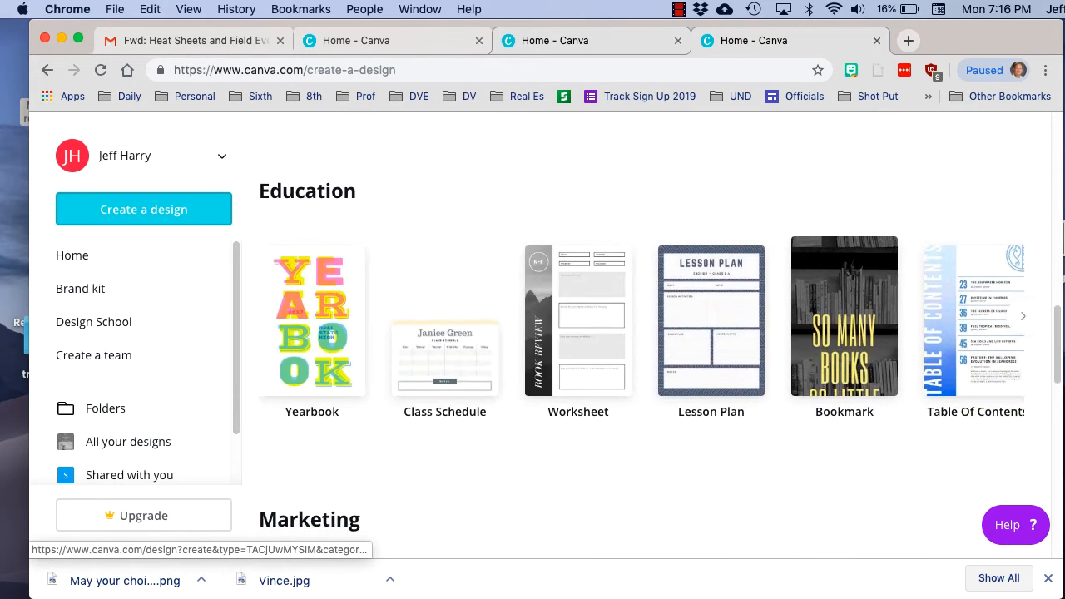
scroll(312, 349, "down", 9)
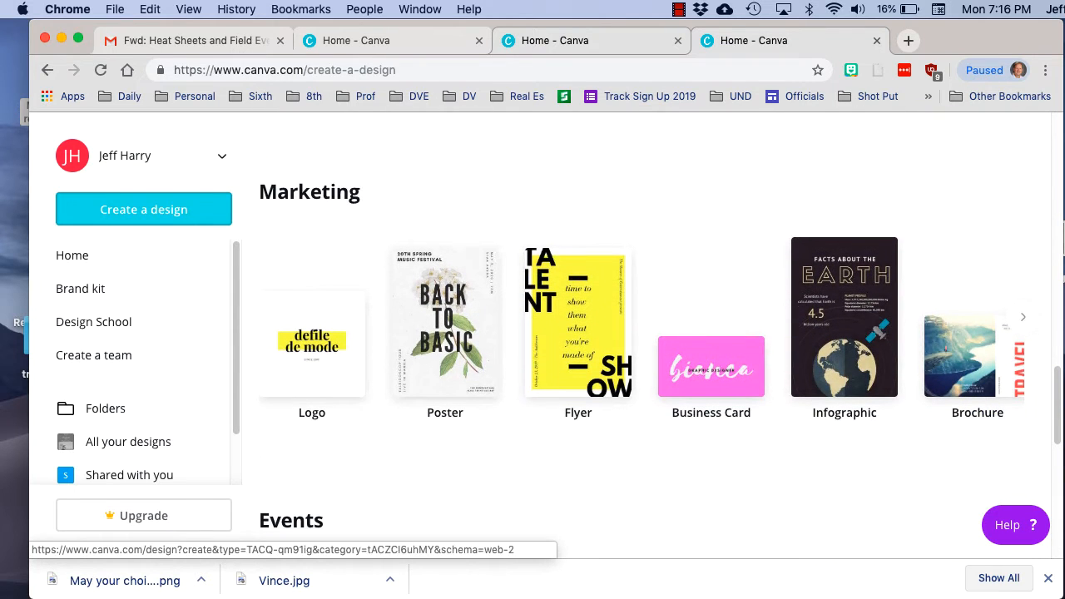
left_click(445, 318)
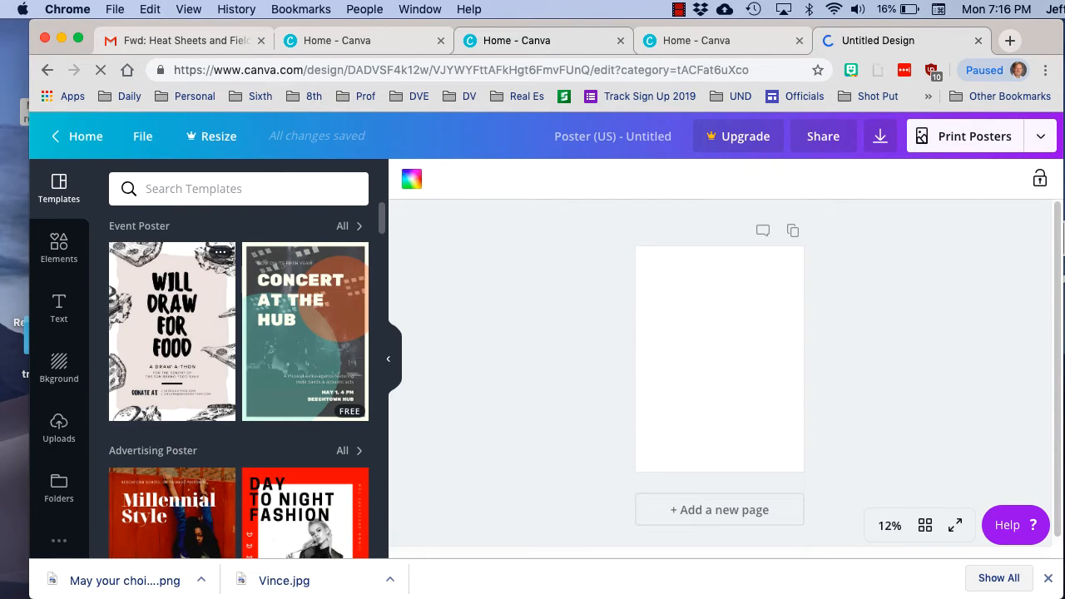
Apply the "Be Brave Be Bold Be You" template from the Quote Poster group and select its "Be Bold" line
scroll(238, 382, "down", 1)
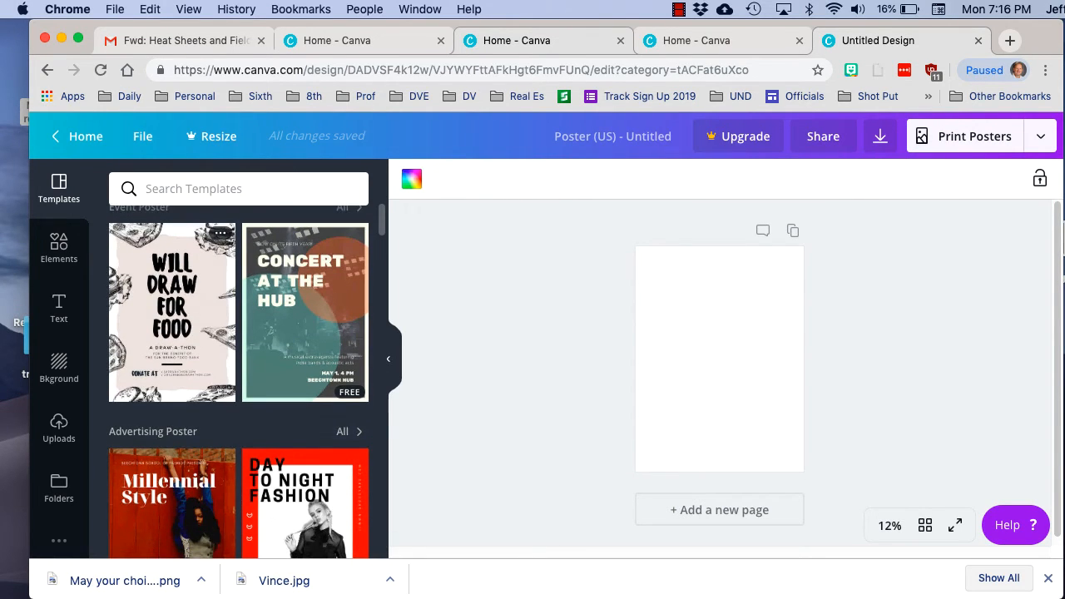
scroll(238, 383, "down", 3)
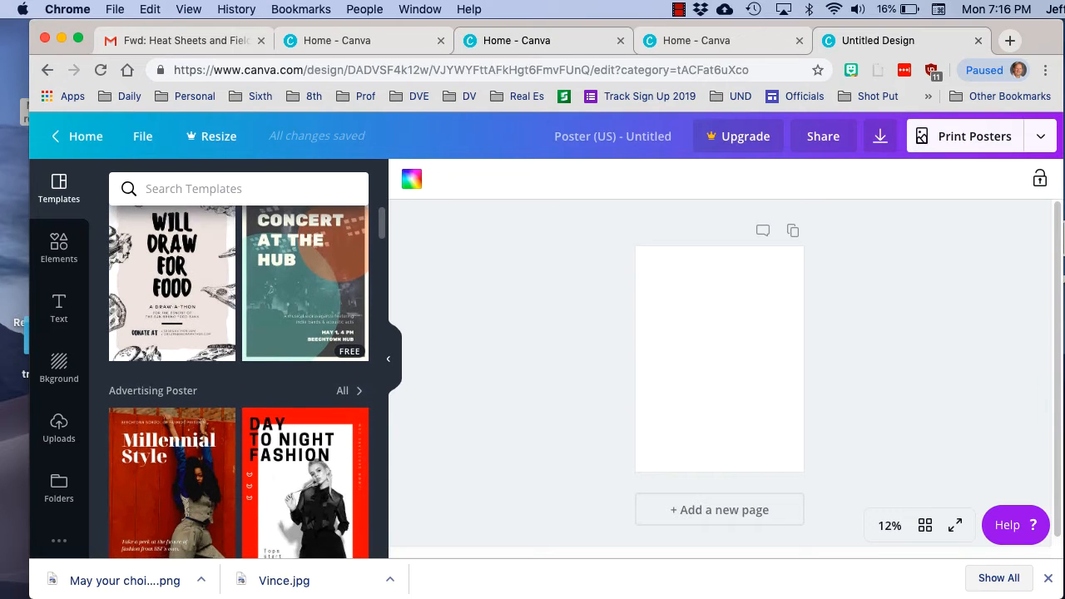
scroll(238, 383, "down", 20)
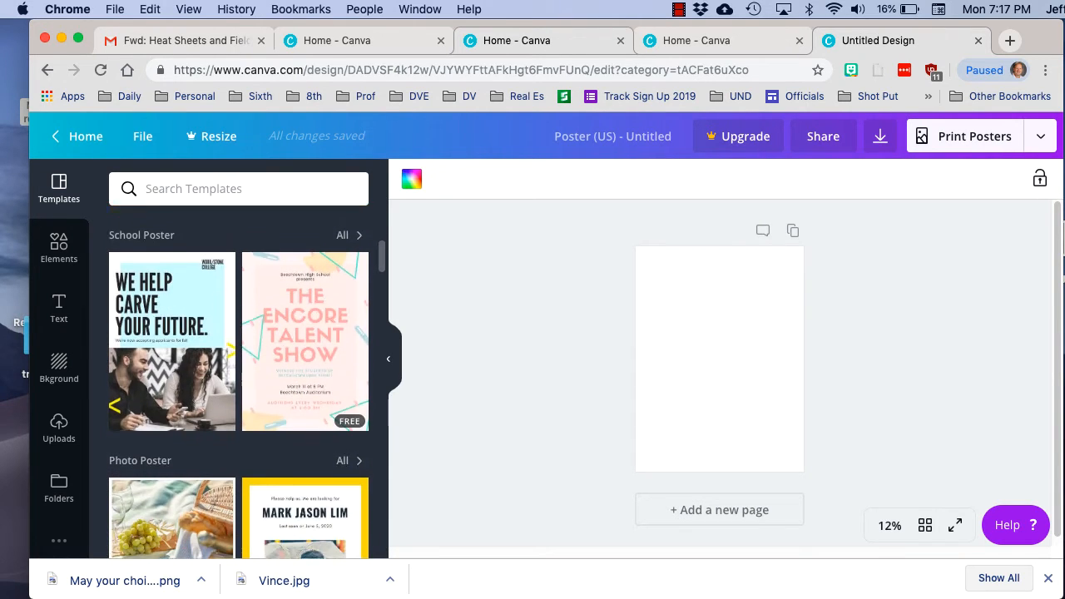
scroll(172, 382, "down", 1)
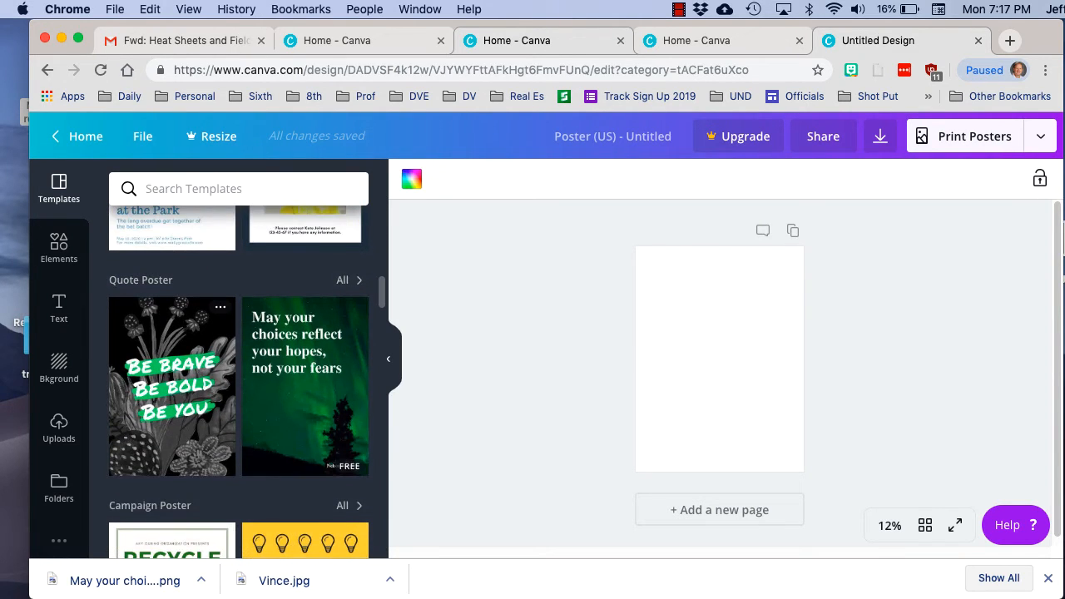
left_click(172, 383)
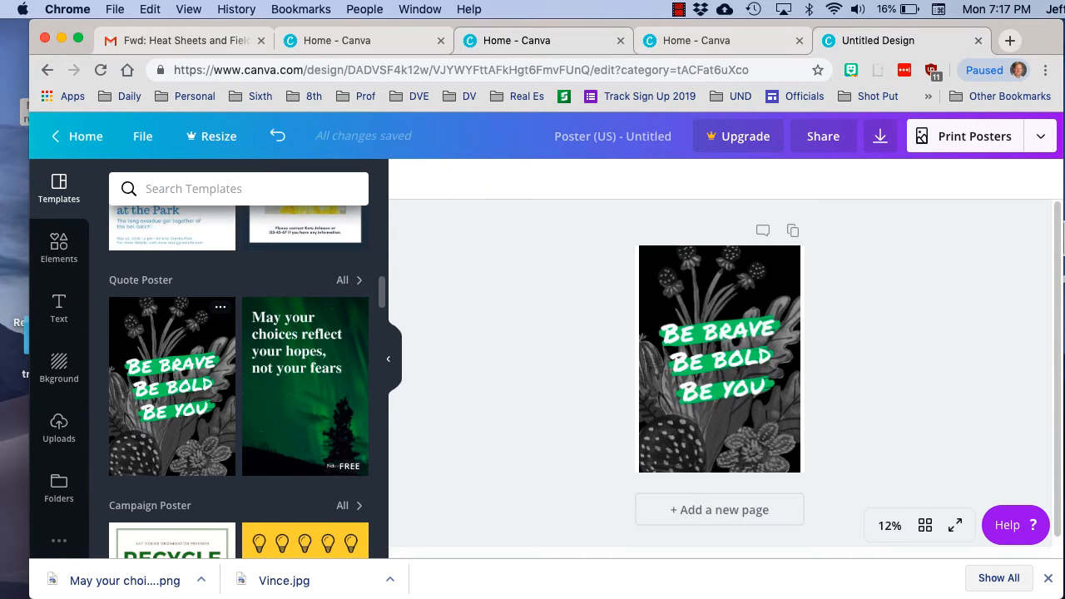
left_click(720, 357)
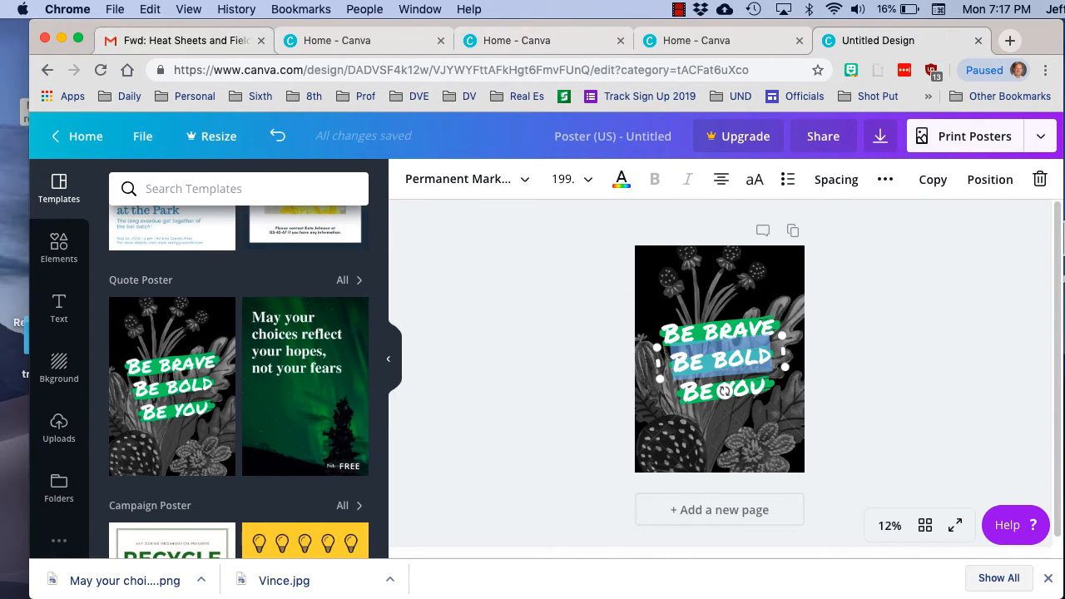
Preview the finished "May your choices reflect" poster image on the desktop, then return to the poster design in Chrome
left_click_drag(125, 26, 190, 27)
left_click(69, 67)
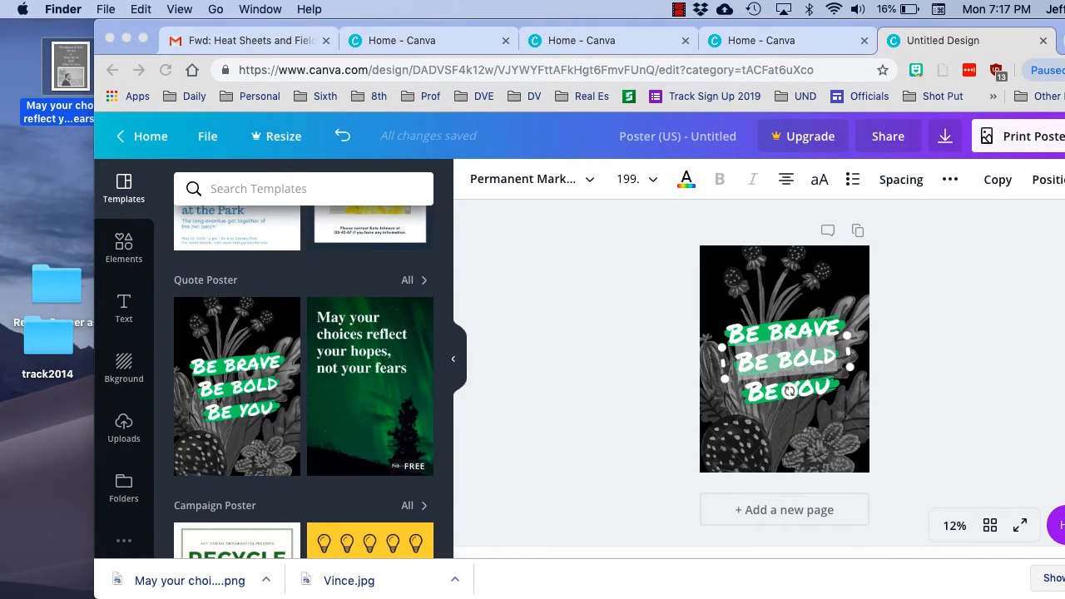
key("space")
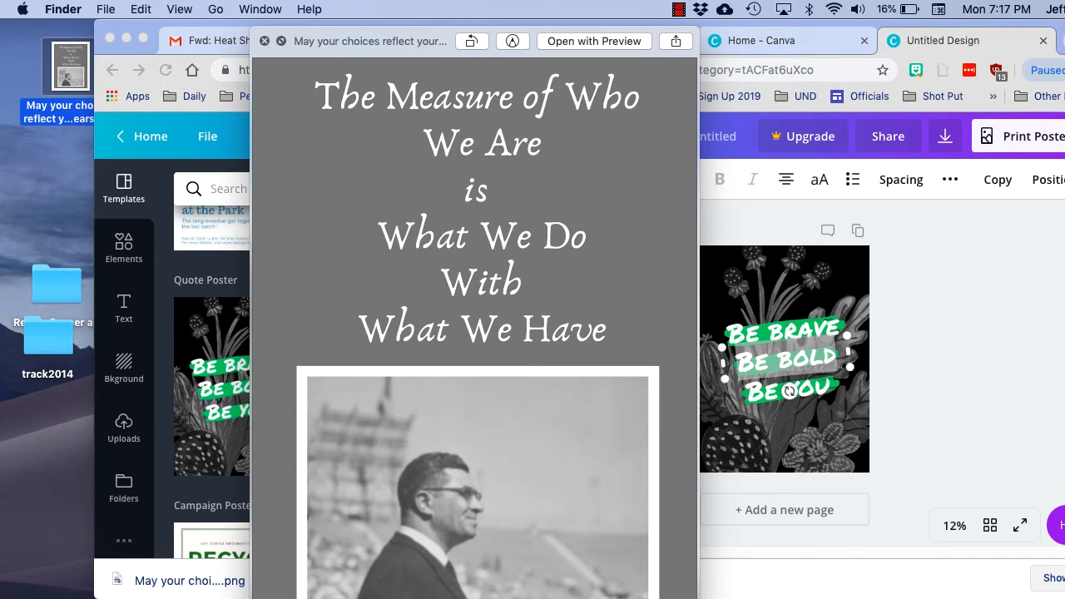
key("space")
key("super+Tab")
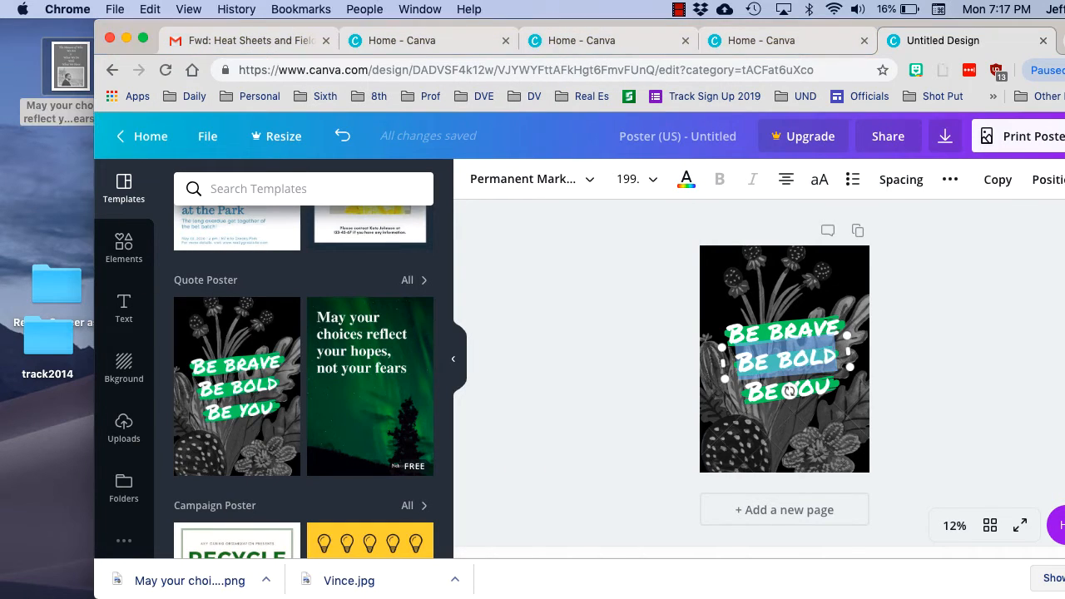
Apply the green "May your choices reflect your hopes, not your fears" template and replace its whole quote with "The Measure of Who"
left_click(370, 374)
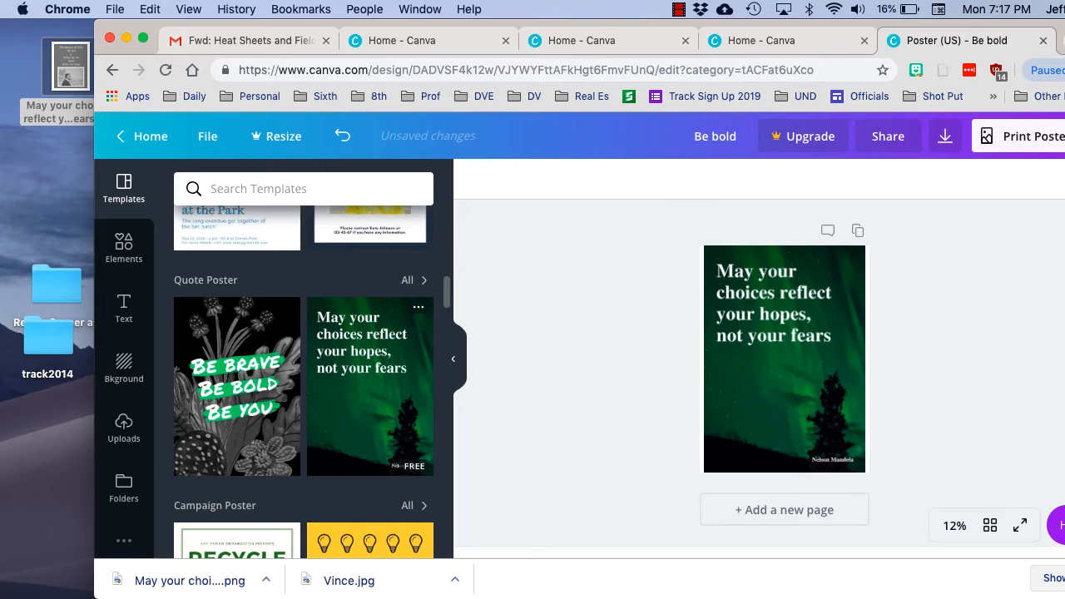
double_click(767, 335)
triple_click(767, 335)
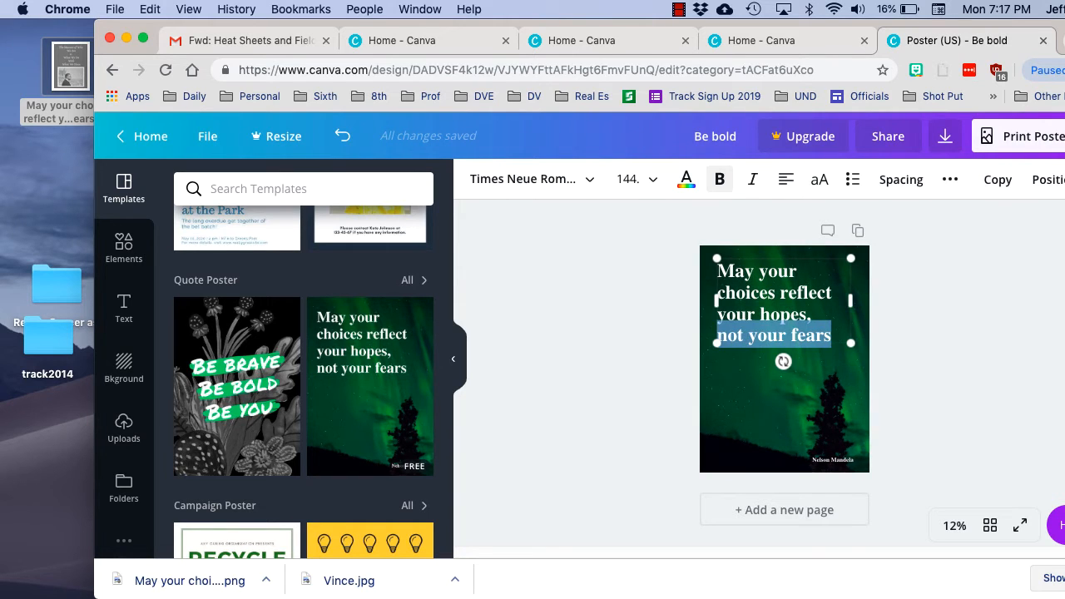
mouse_move(717, 271)
left_mouse_down()
mouse_move(832, 336)
mouse_move(734, 272)
mouse_move(708, 281)
mouse_move(735, 272)
left_mouse_up()
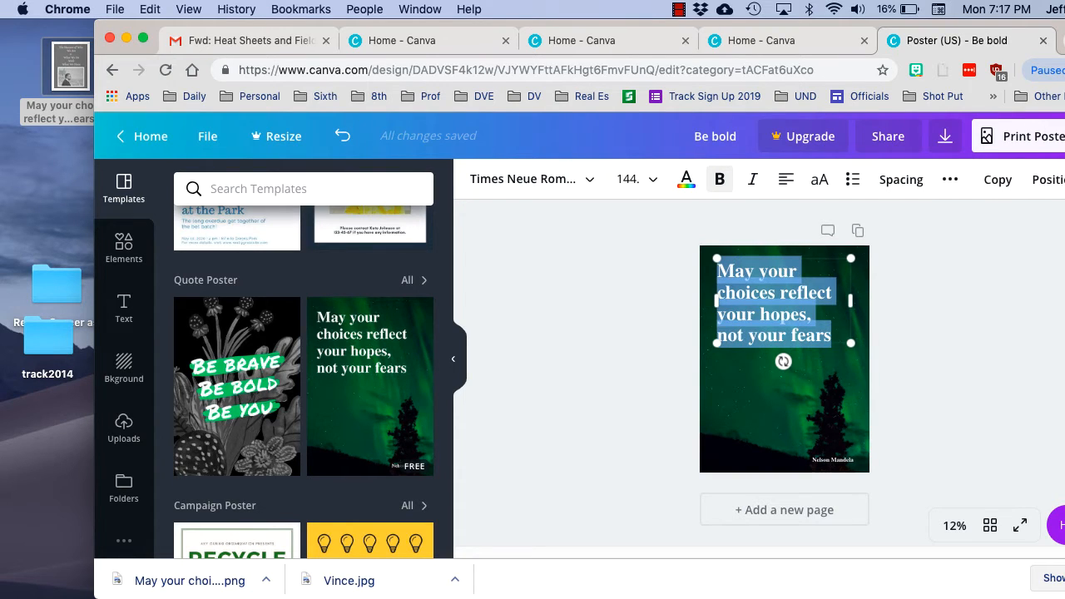
key("BackSpace")
type("THe")
key("BackSpace")
key("BackSpace")
key("BackSpace")
type("The M")
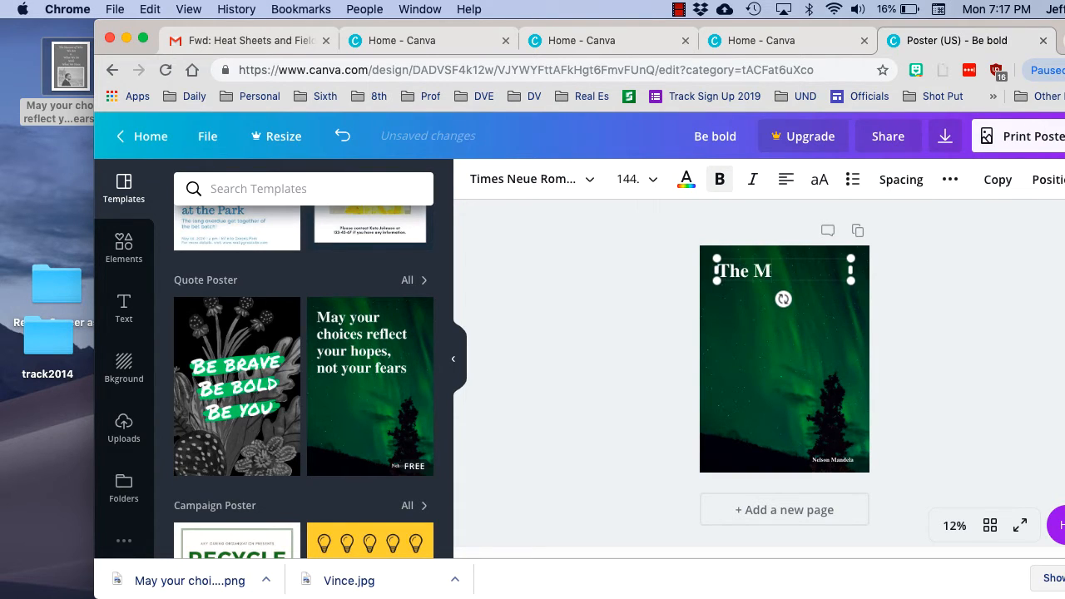
type("easure")
key("BackSpace")
type("asure of who")
key("BackSpace")
key("BackSpace")
key("BackSpace")
type("Who")
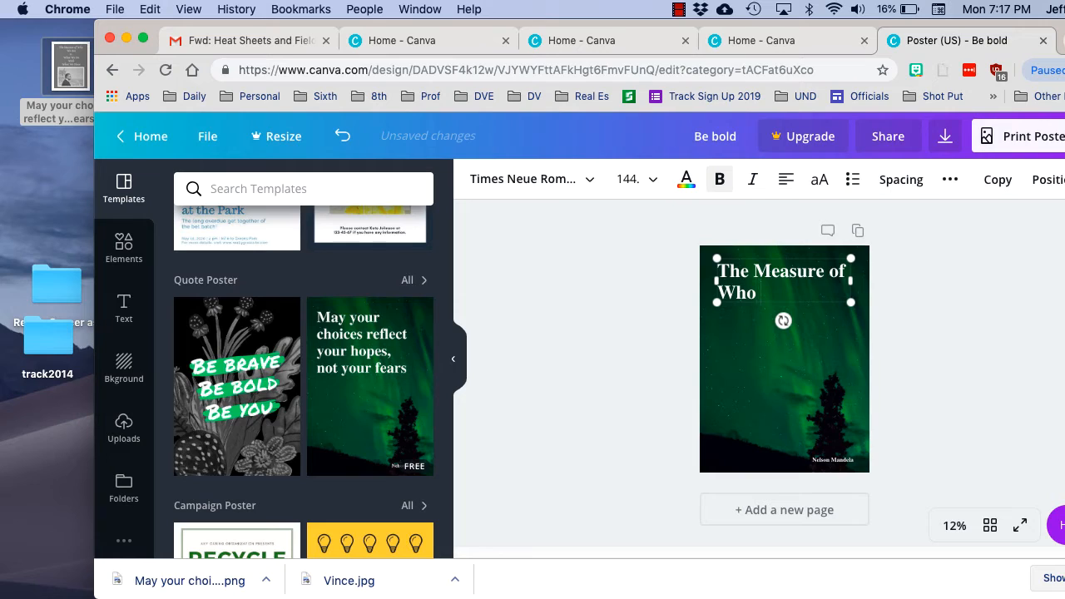
type(" We Are is What")
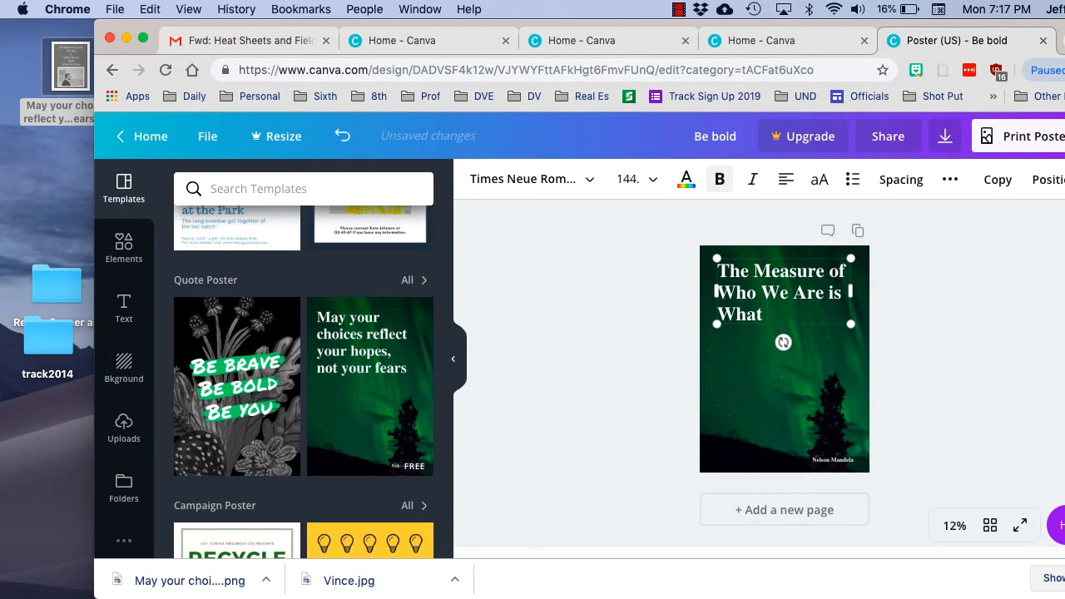
type(" We Do WIth Wha")
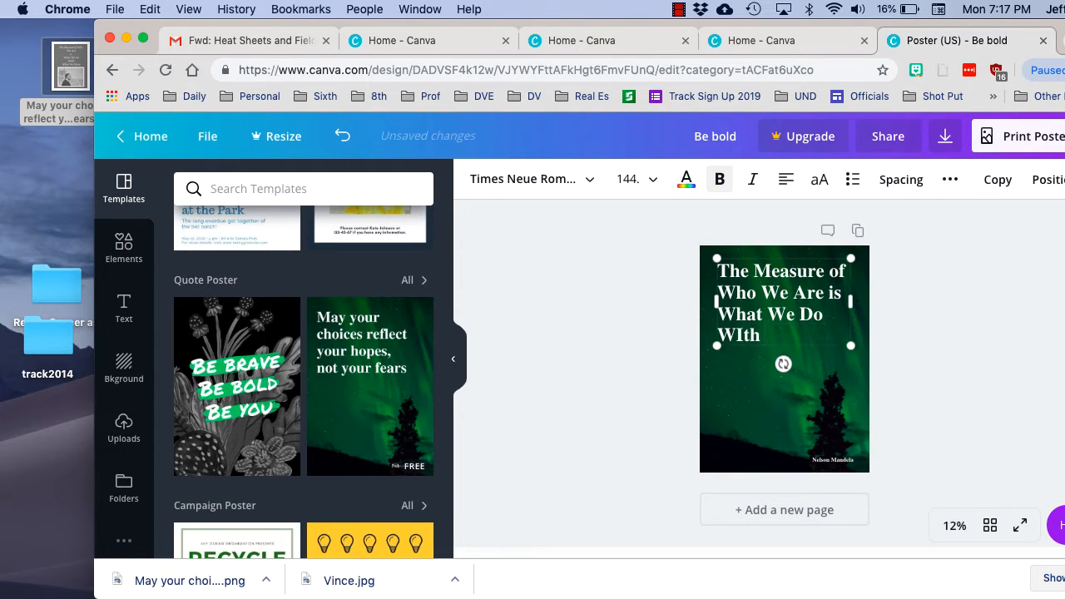
Complete the poster quote by adding "We Are is What We Do With What We Have" after "The Measure of Who"
key("BackSpace")
key("BackSpace")
key("BackSpace")
key("BackSpace")
key("BackSpace")
key("BackSpace")
key("BackSpace")
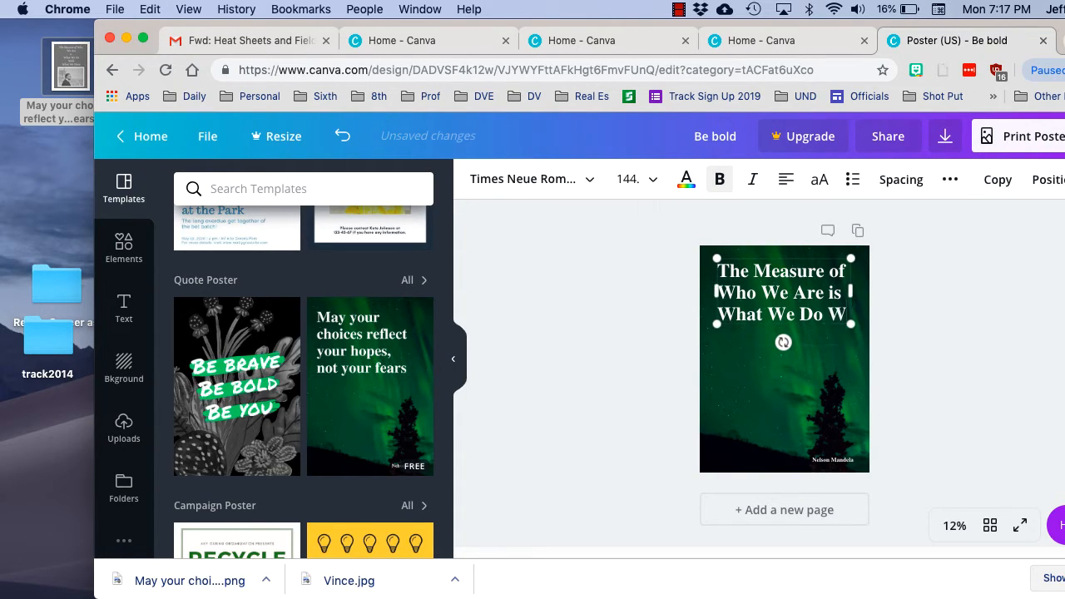
type("i")
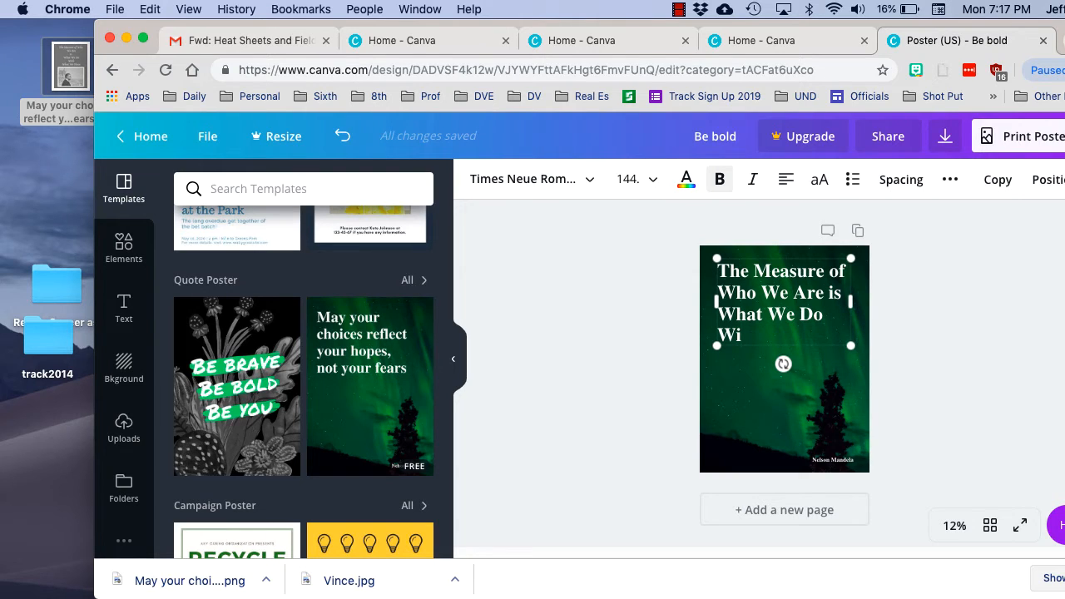
type("the W")
key("BackSpace")
key("BackSpace")
key("BackSpace")
type("What We")
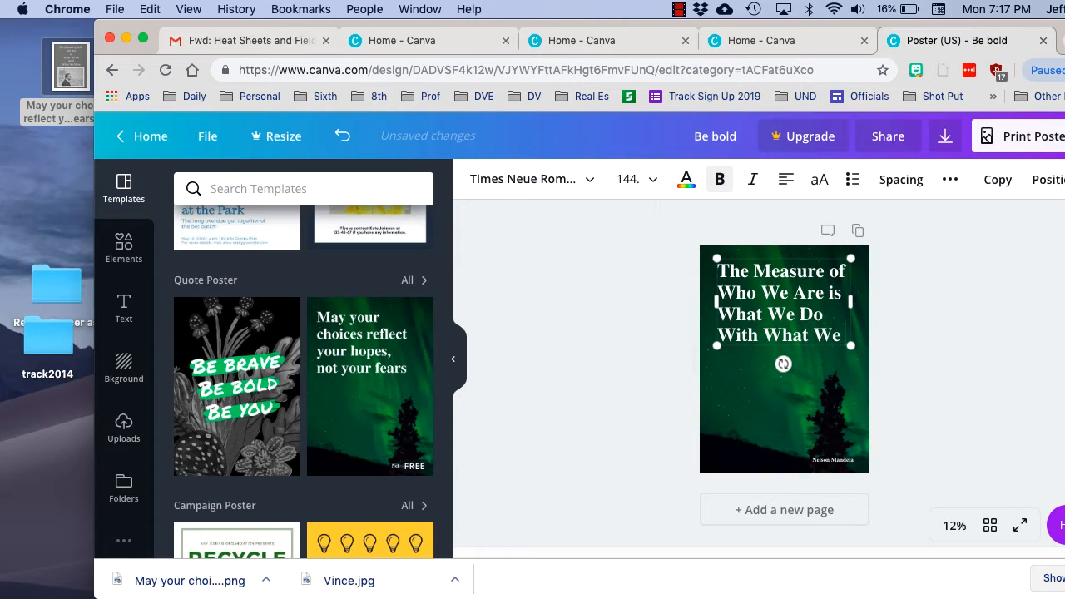
type(" Have")
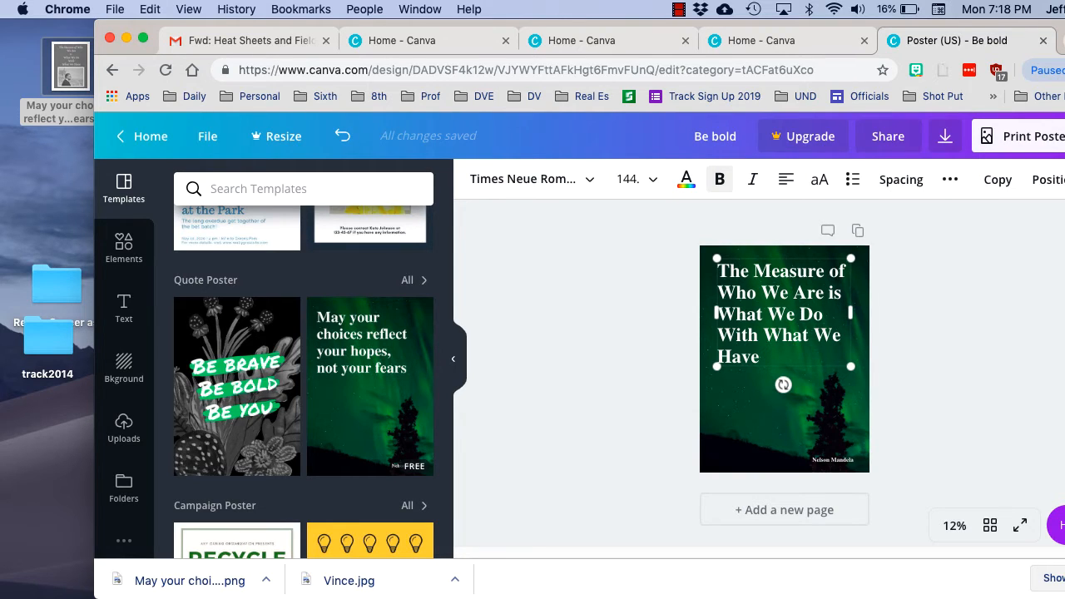
Break the quote into lines so that "is" and "With" each stand alone, and center the text
key("Return")
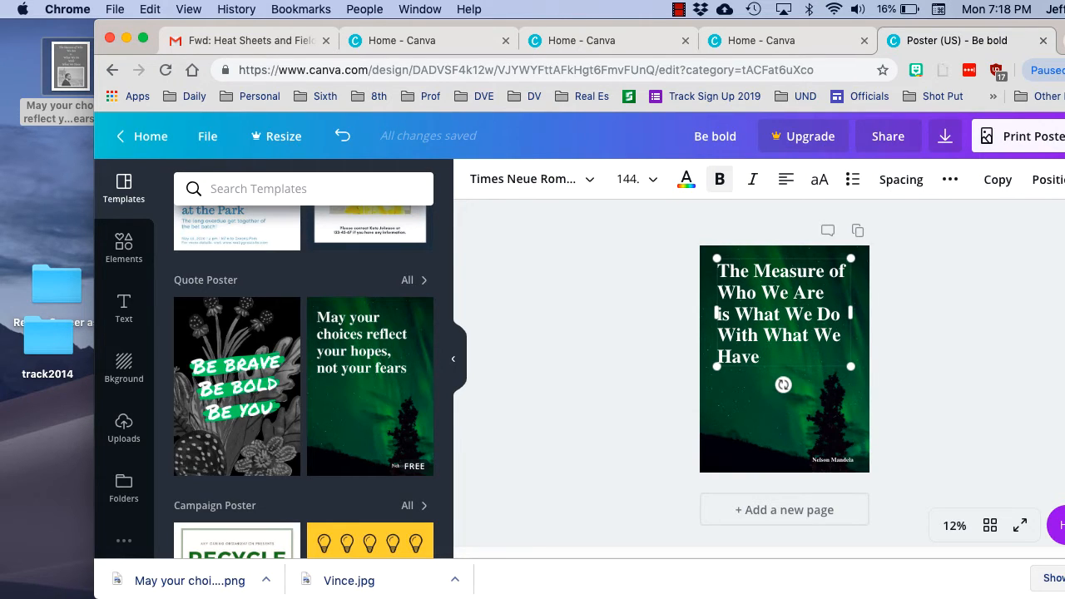
key("Return")
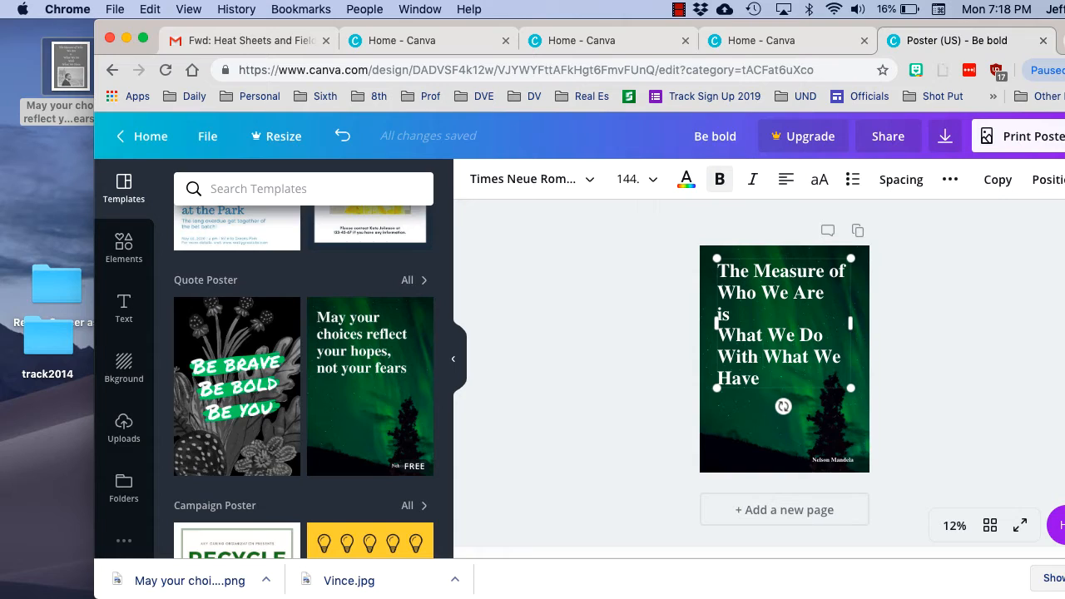
key("Return")
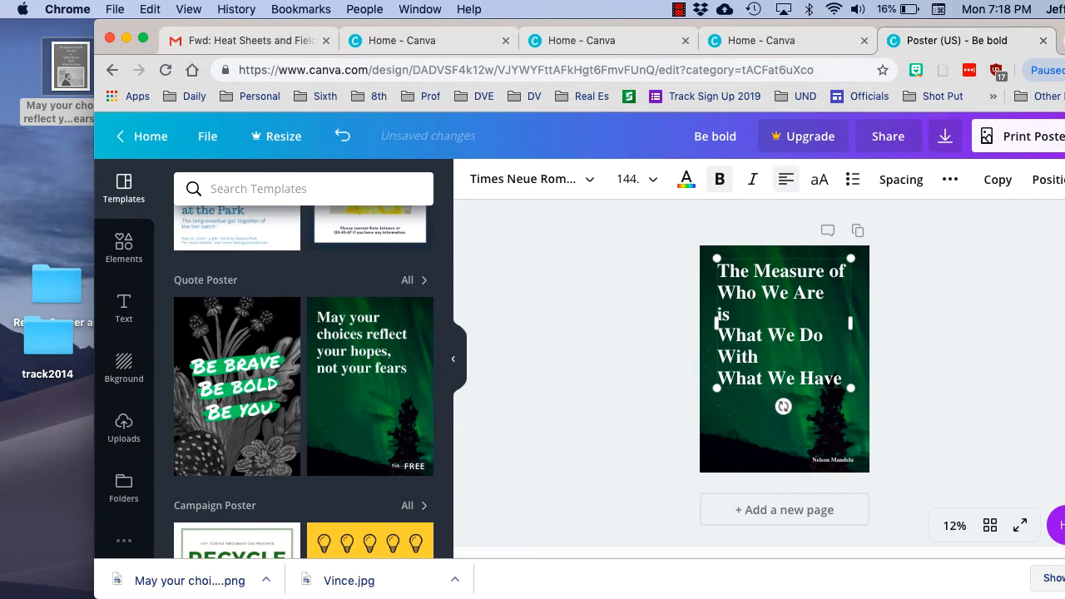
left_click(785, 178)
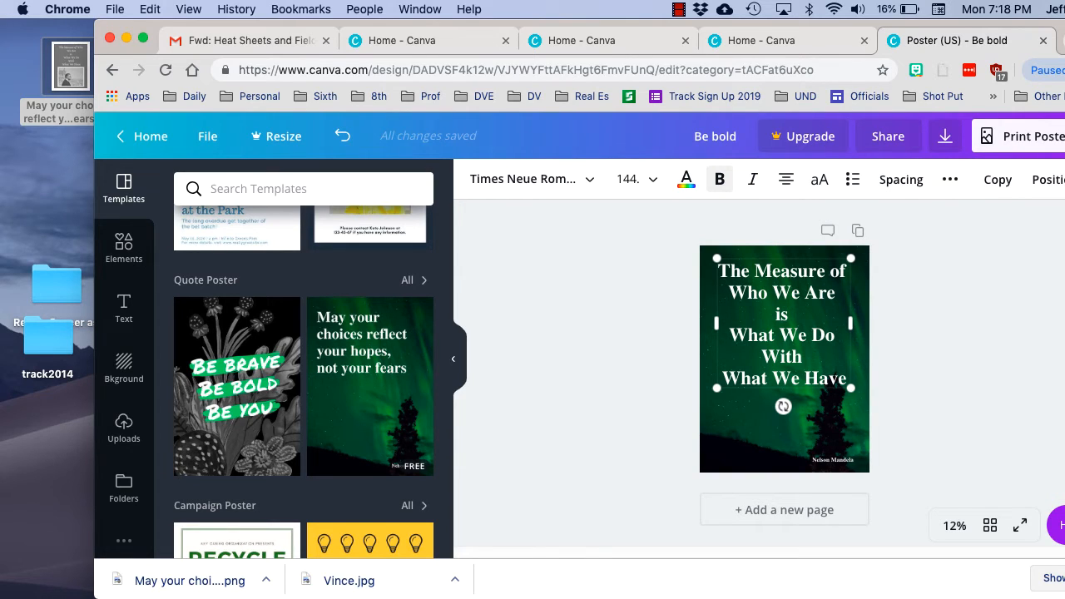
Replace the attribution at the foot of the poster with "Vince Lombardi"
double_click(842, 459)
triple_click(842, 459)
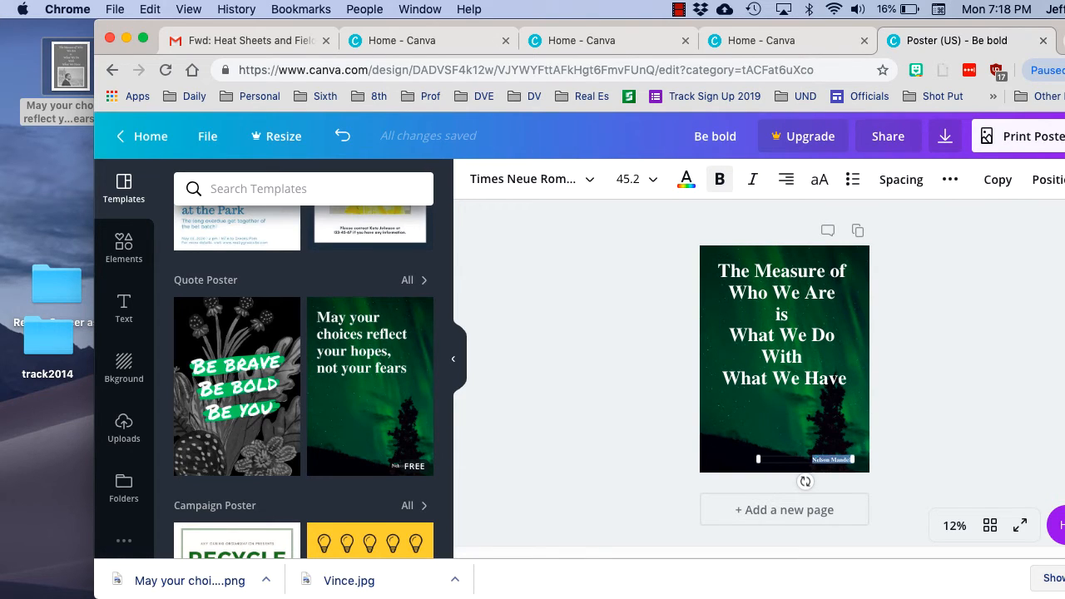
type("Vince")
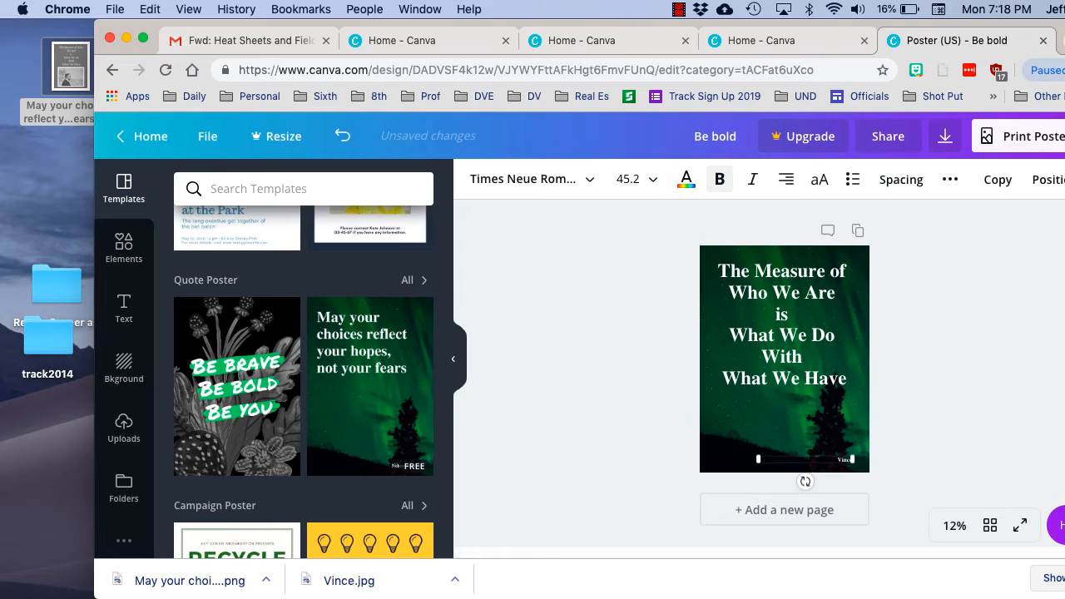
type(" Lombardi")
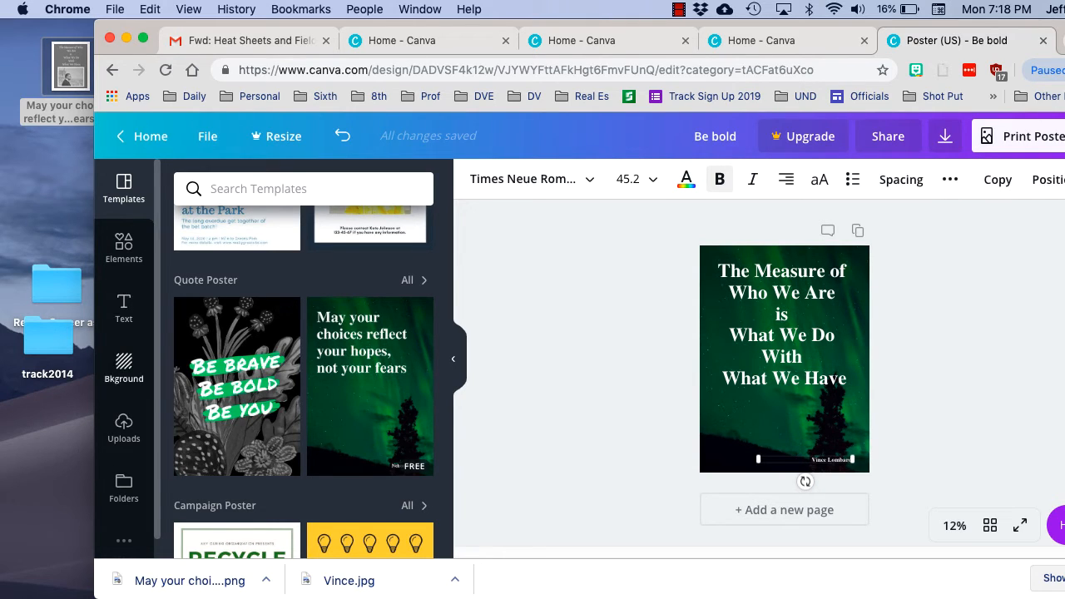
Try the wooden plank and flower field backgrounds, and apply the dark misty forest background to the poster
left_click(124, 366)
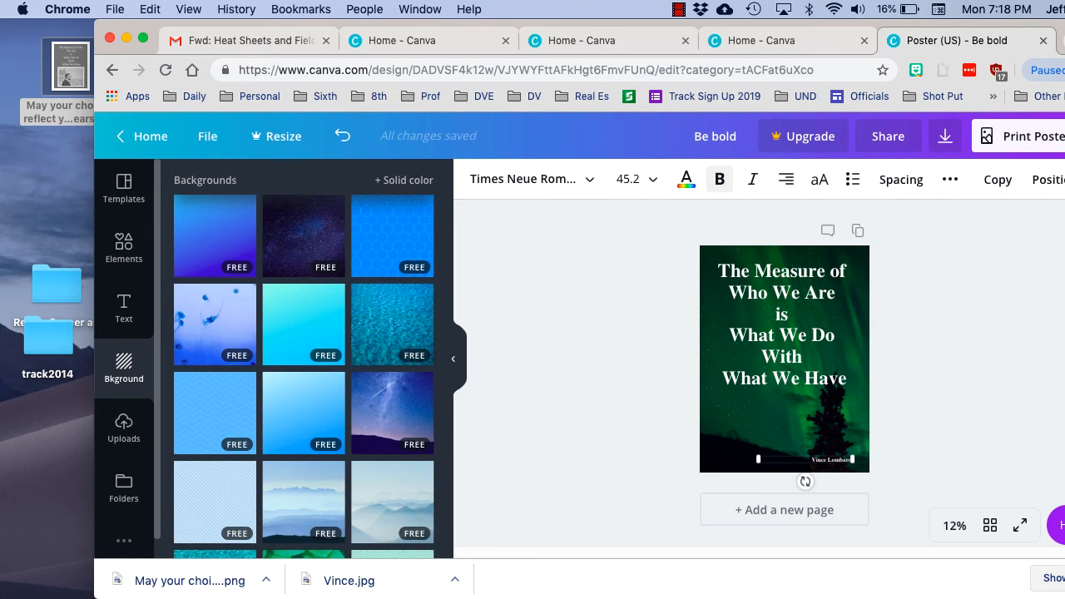
scroll(216, 407, "down", 5)
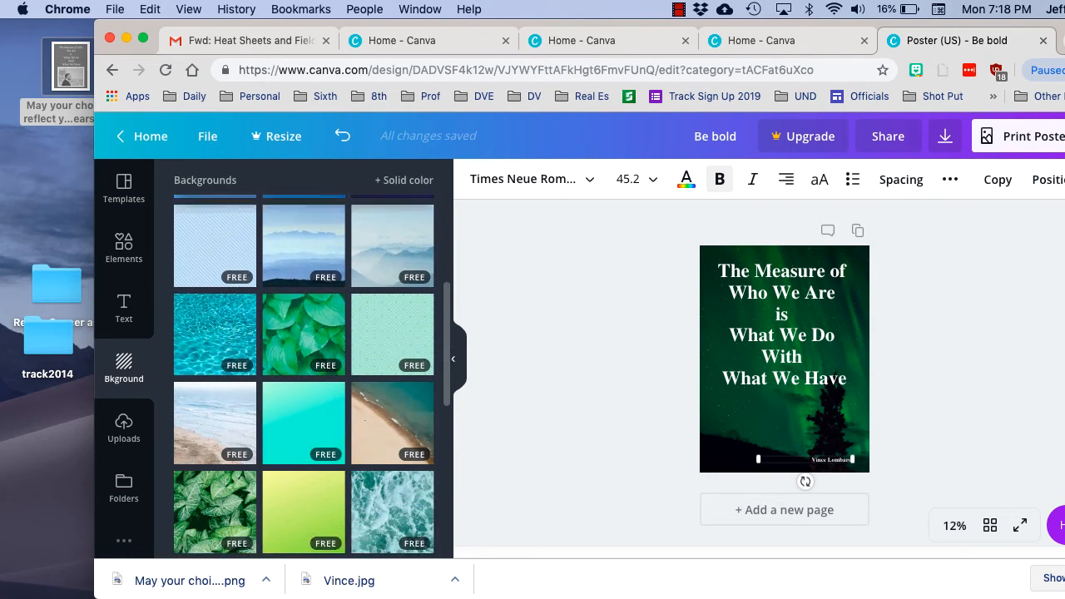
scroll(216, 399, "down", 10)
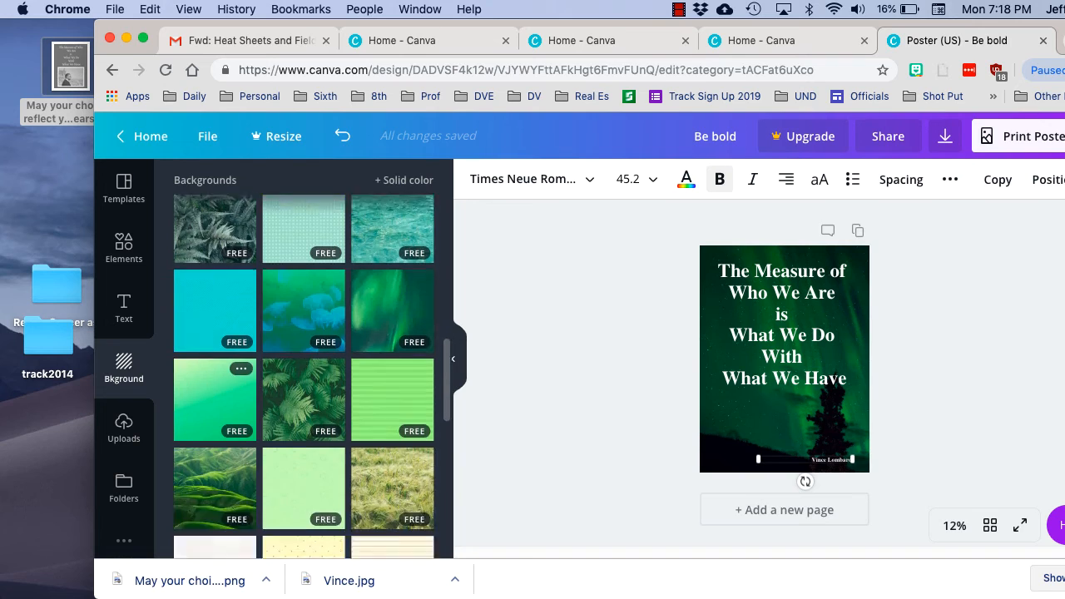
scroll(303, 376, "down", 10)
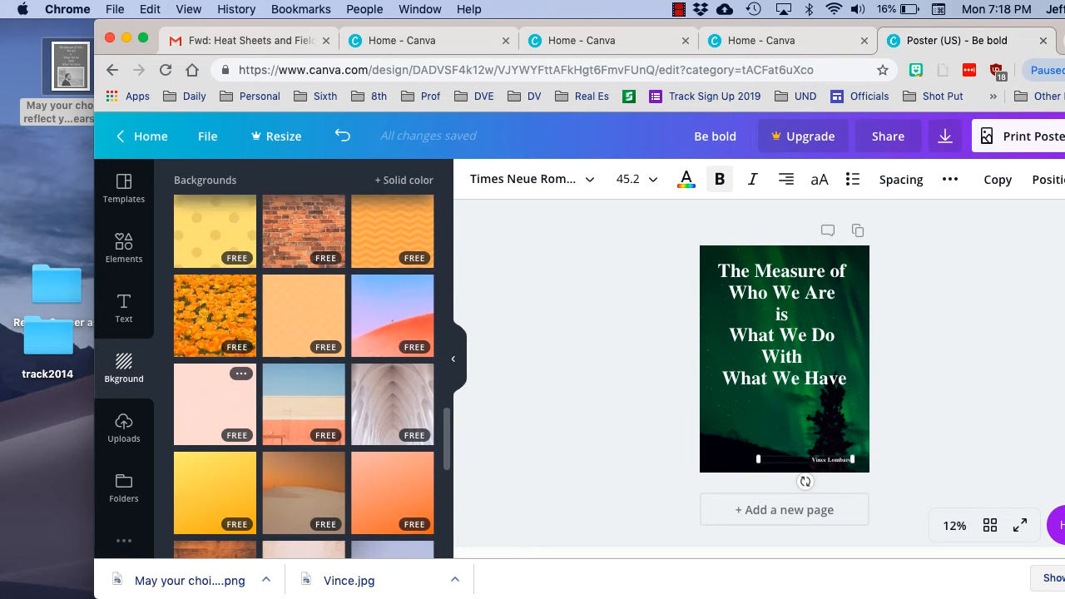
scroll(304, 376, "down", 10)
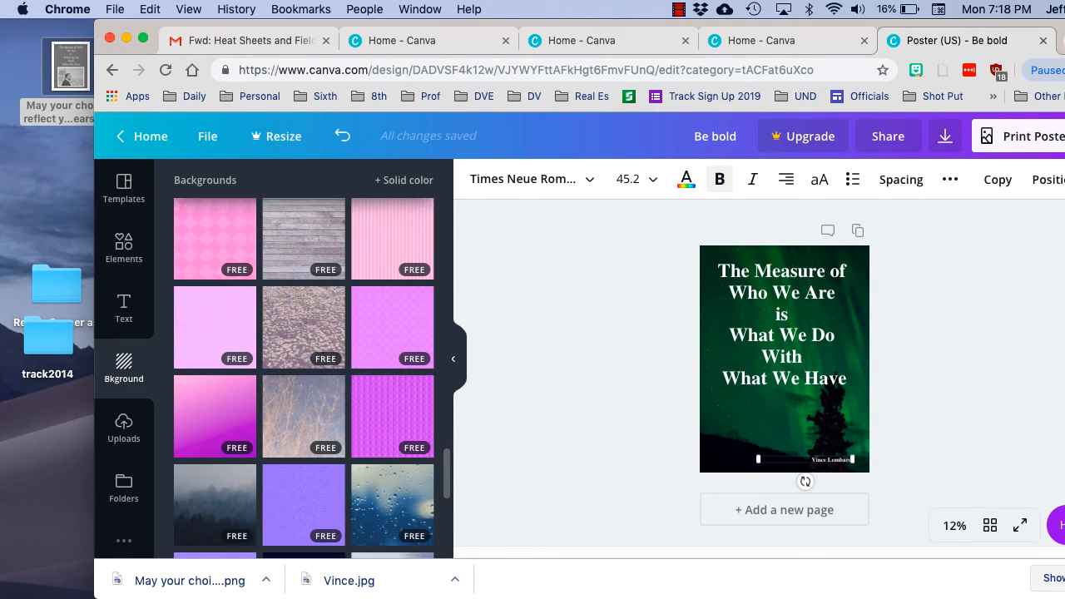
scroll(304, 358, "up", 1)
left_click(304, 267)
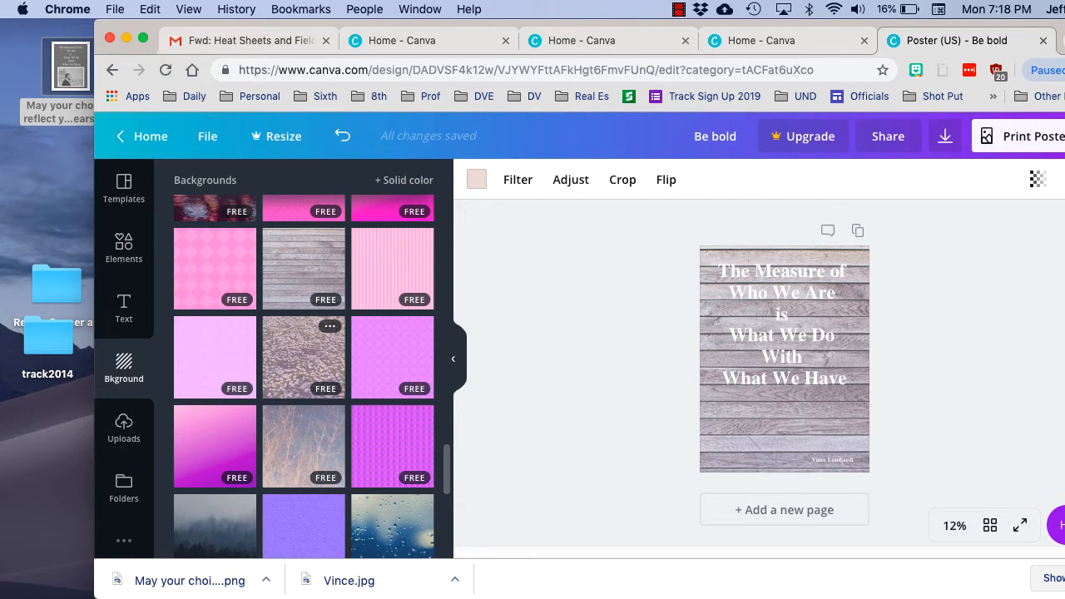
left_click(304, 357)
left_click(214, 524)
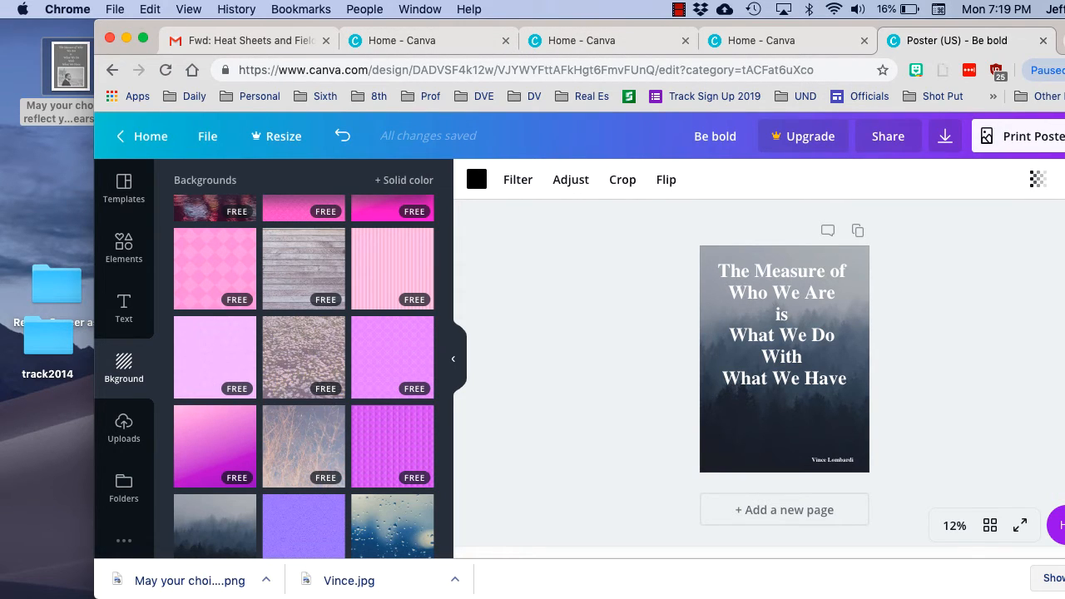
Preview the finished poster image on the desktop as a reference and close the preview
left_click(70, 67)
key("space")
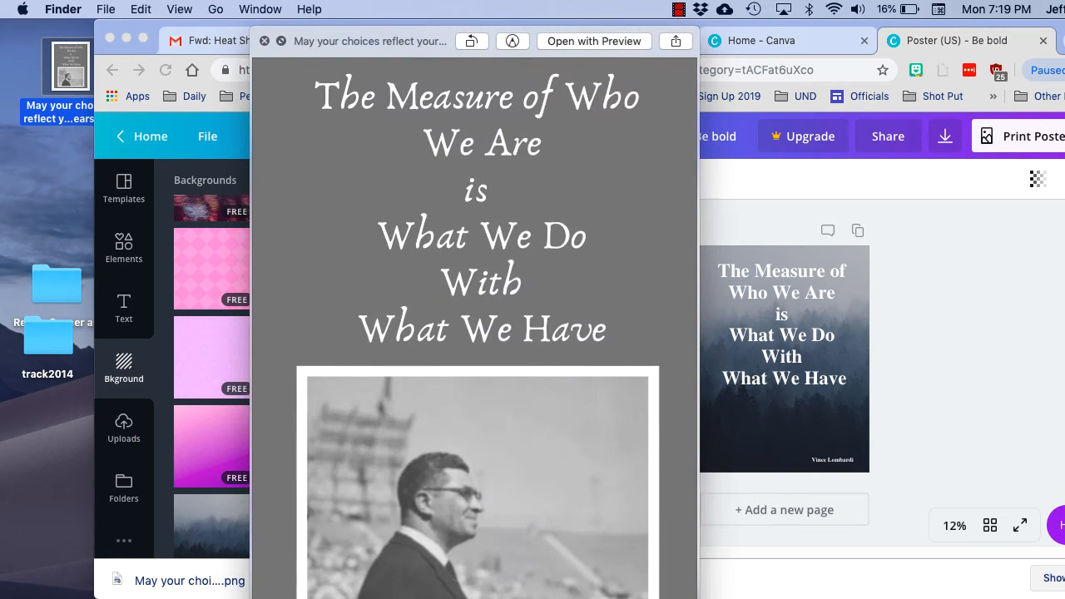
key("space")
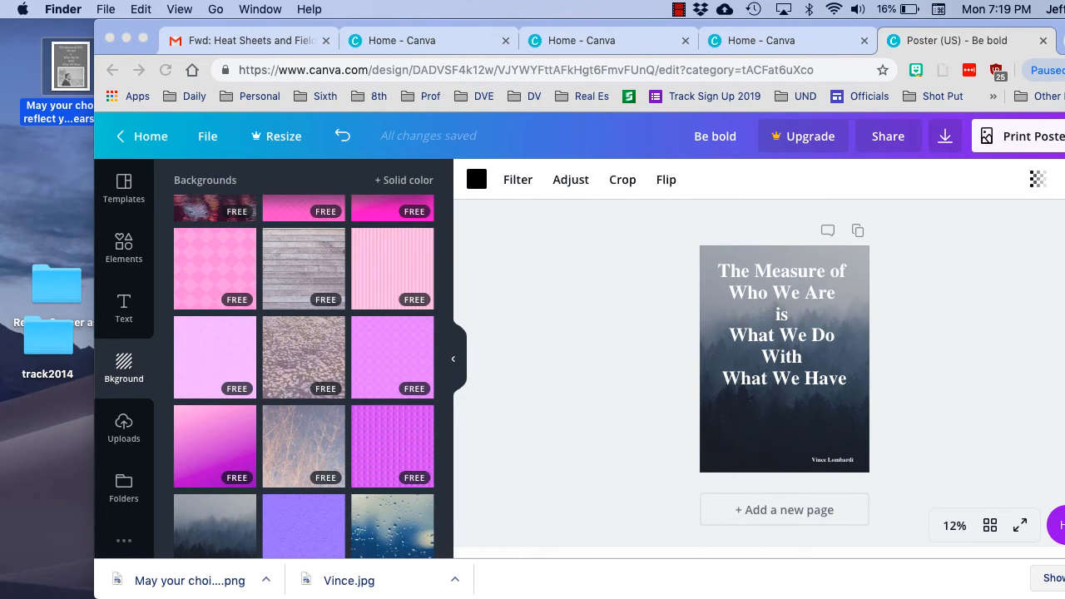
Shift the Chrome window aside, insert the uploaded Vince Lombardi photo and place it in the lower half of the poster
left_click_drag(153, 27, 59, 26)
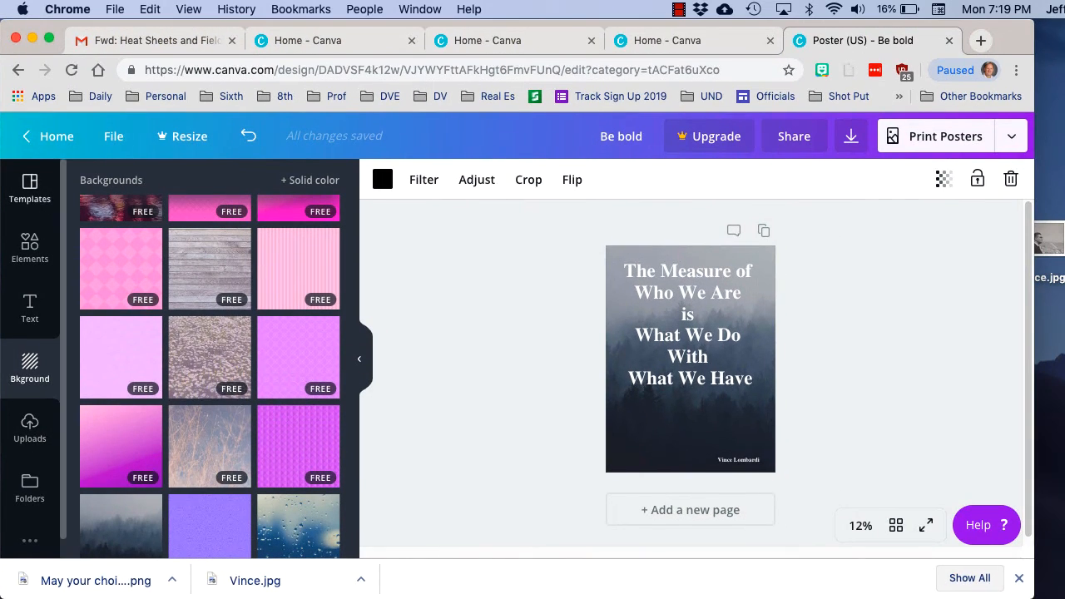
left_click(30, 426)
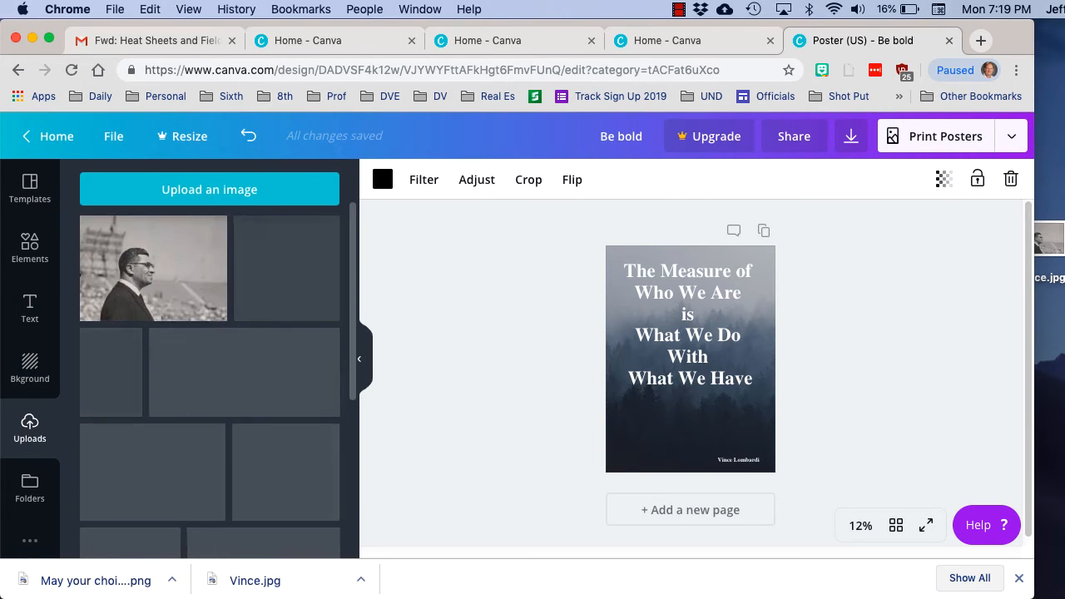
left_click(153, 268)
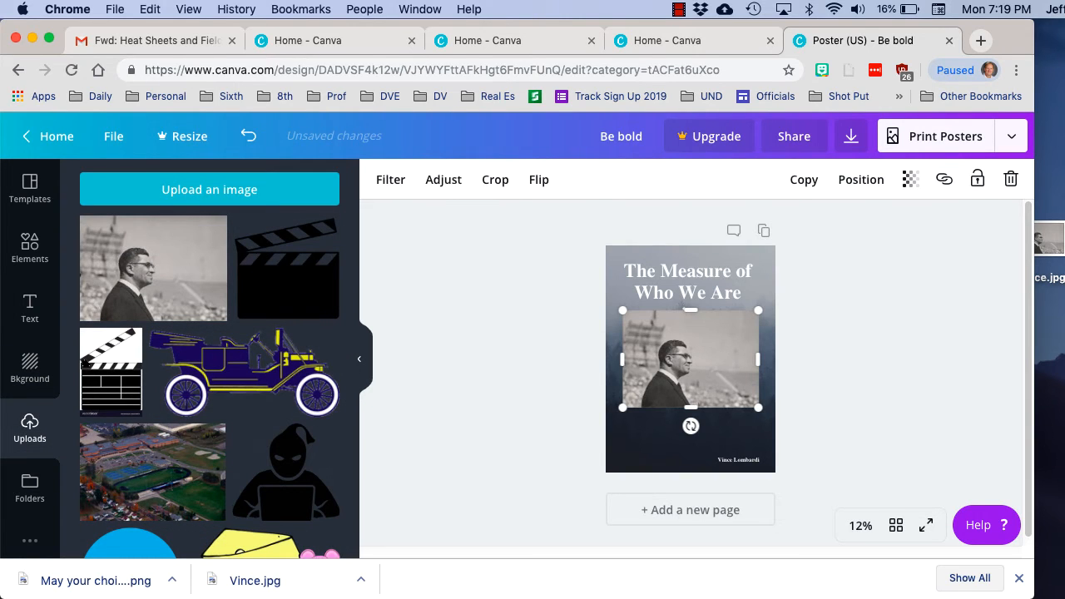
left_click_drag(692, 367, 692, 418)
Reduce the quote's font size, trying 56 first and settling on 96
left_click(689, 334)
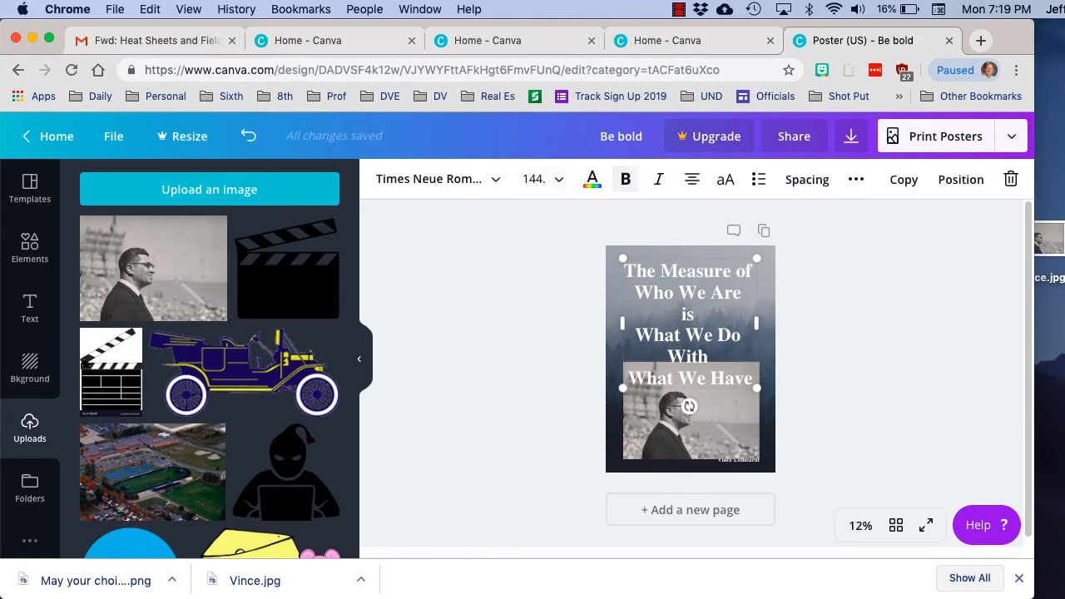
left_click(534, 179)
scroll(566, 333, "down", 5)
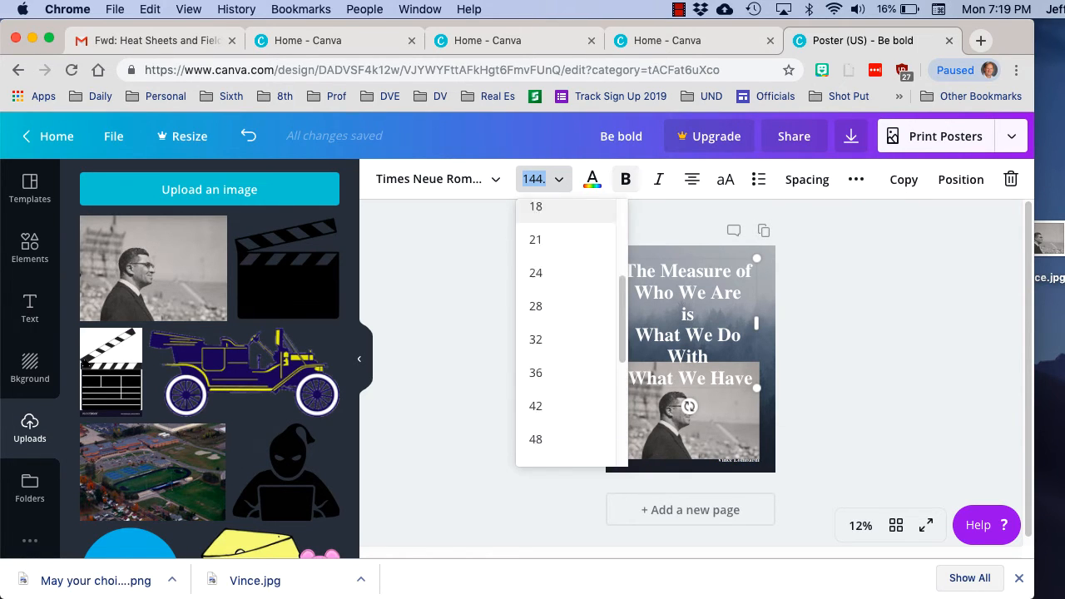
left_click(536, 434)
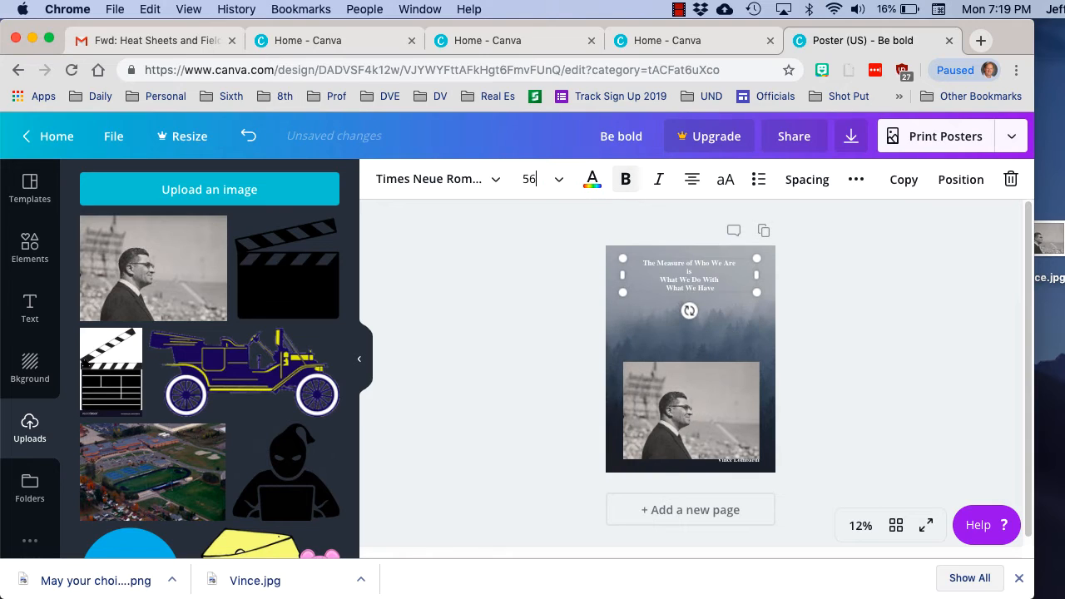
left_click(536, 179)
scroll(565, 431, "down", 2)
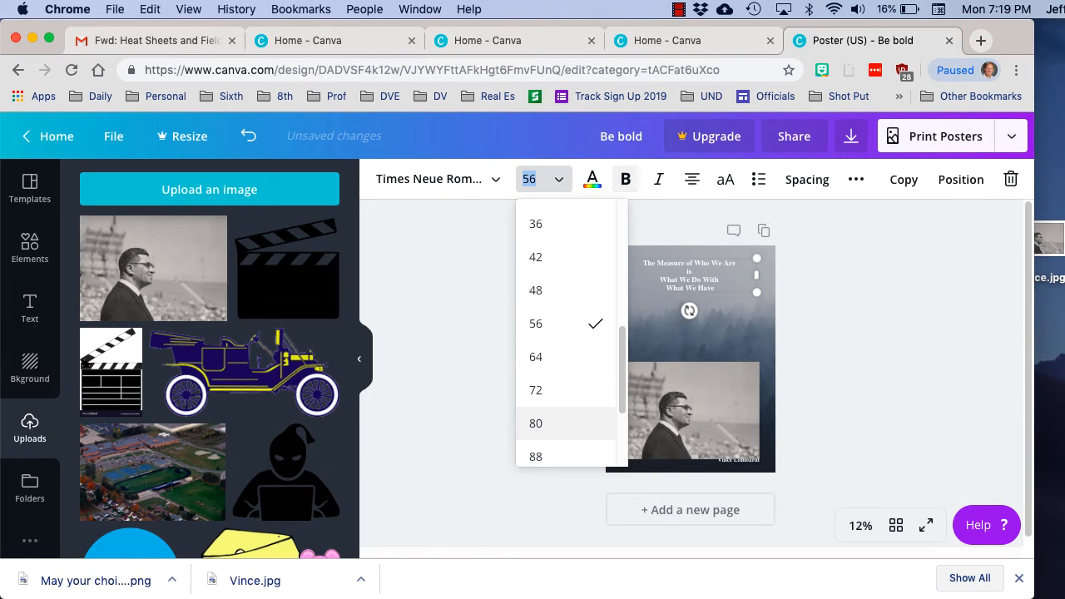
left_click(536, 434)
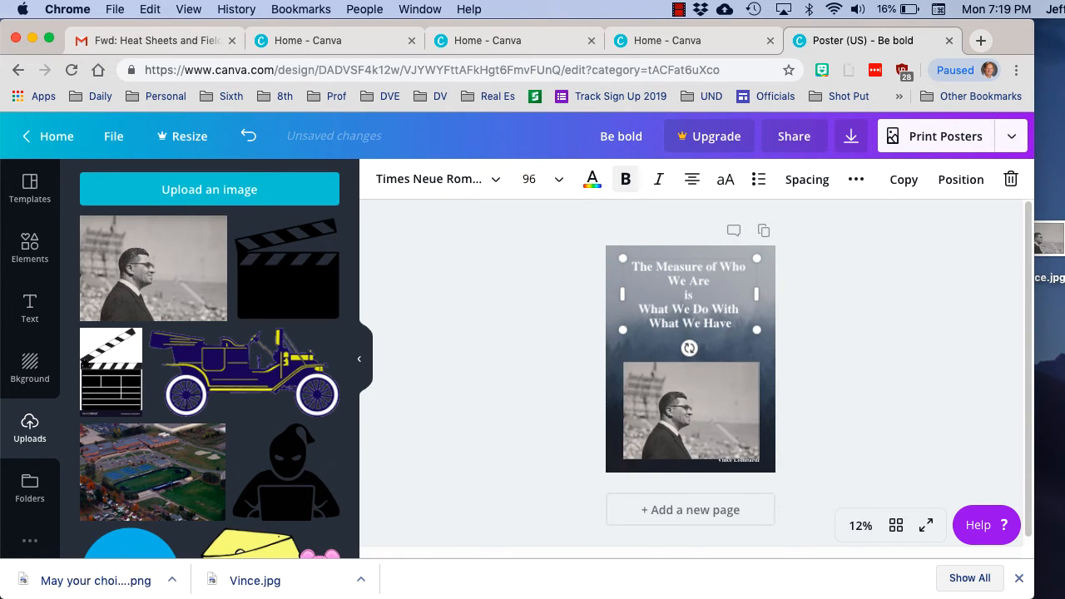
Move the photo up slightly so it sits between the quote and the attribution, and deselect it
left_click(700, 414)
left_click_drag(701, 413, 698, 404)
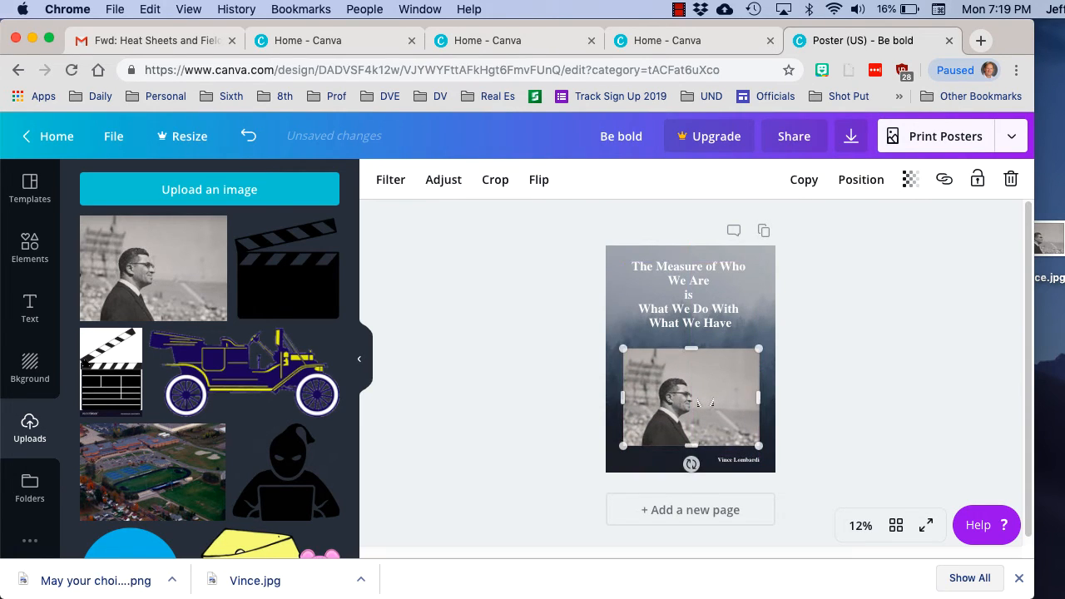
left_click(614, 400)
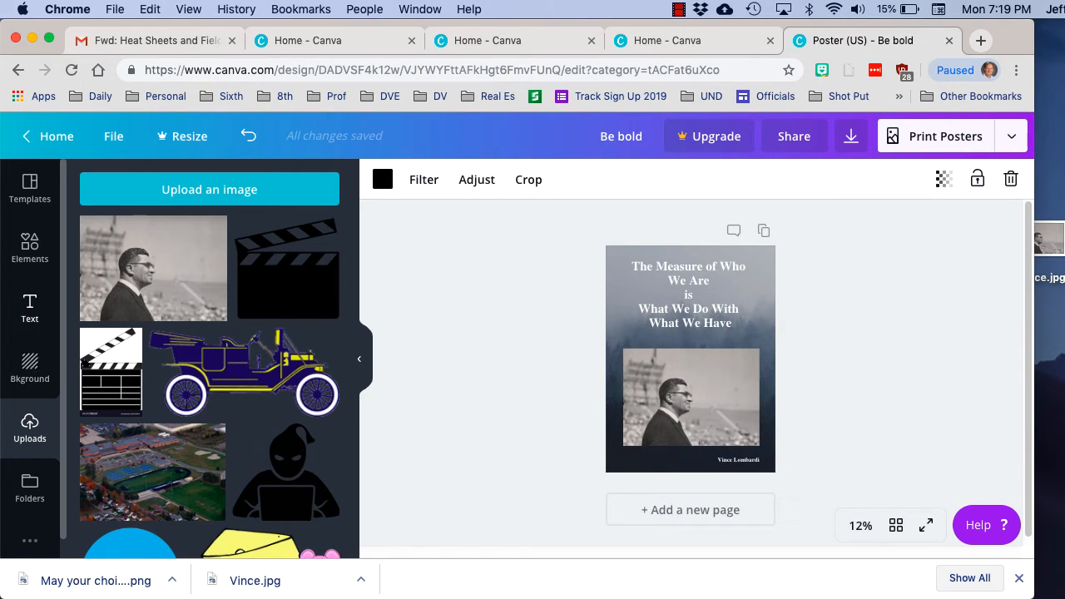
Add a square shape with a white outline and resize it to frame the photo on the poster
left_click(30, 246)
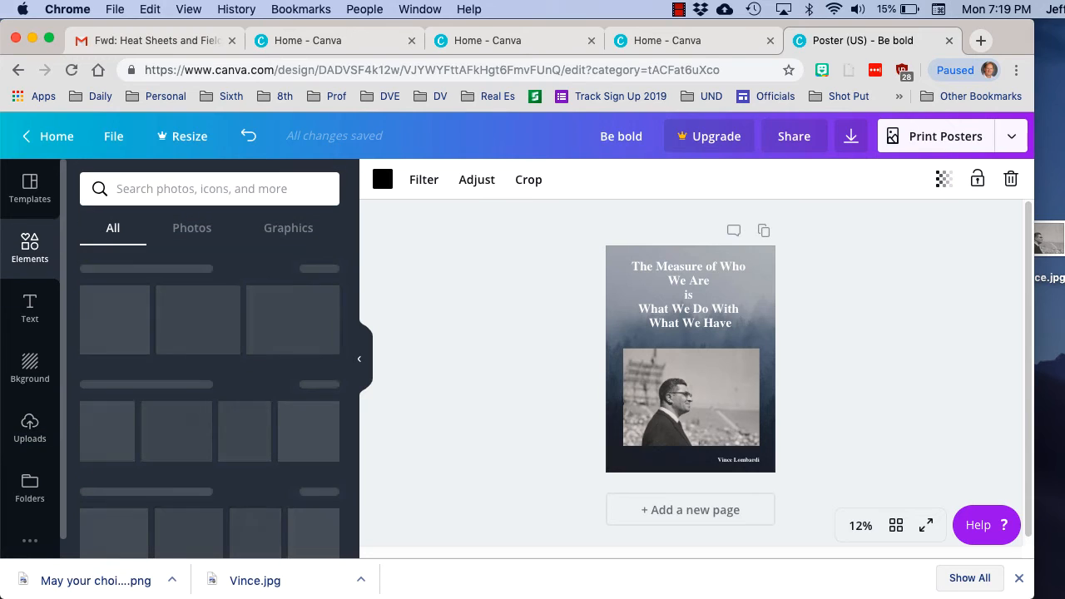
scroll(241, 391, "down", 5)
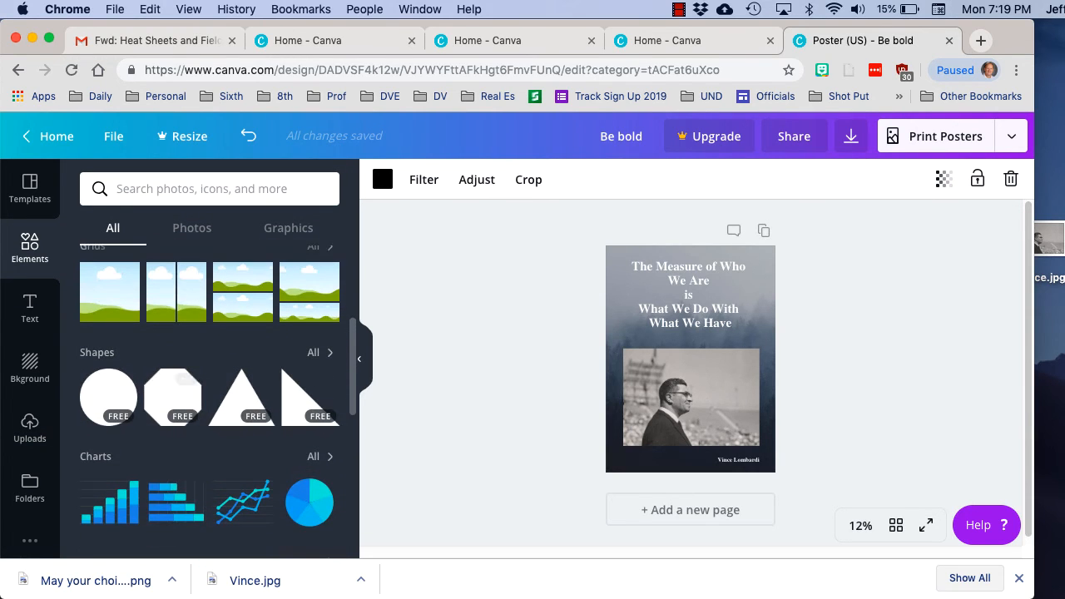
left_click(313, 348)
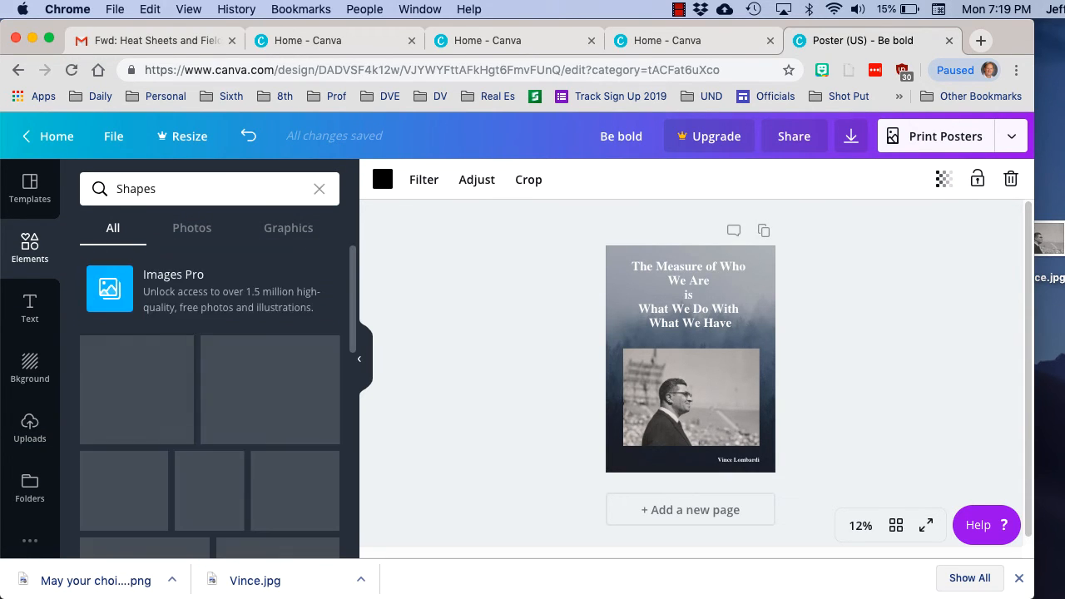
scroll(249, 440, "down", 3)
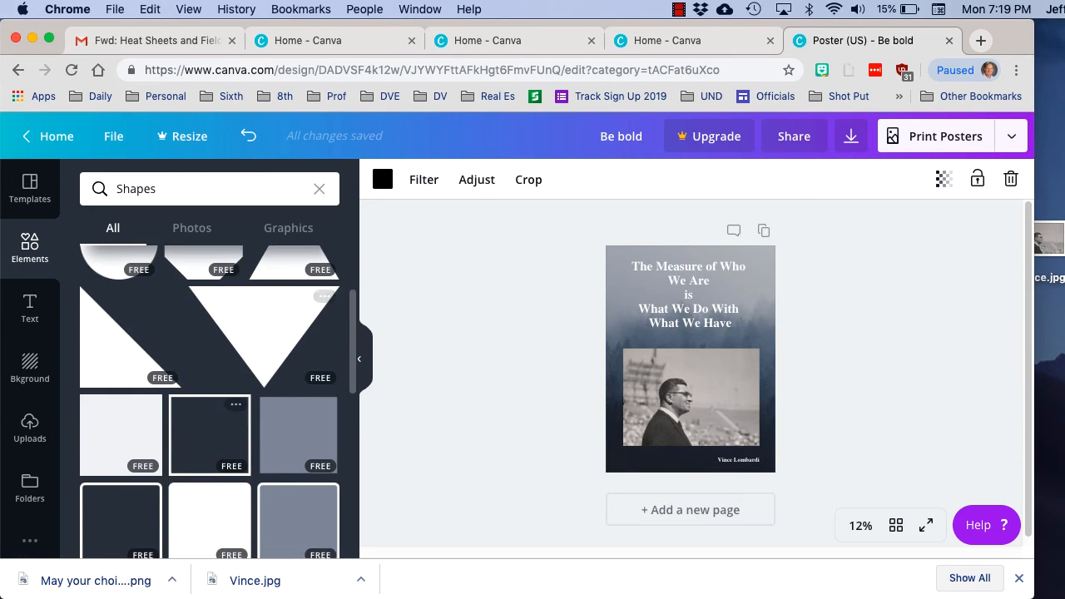
left_click(209, 434)
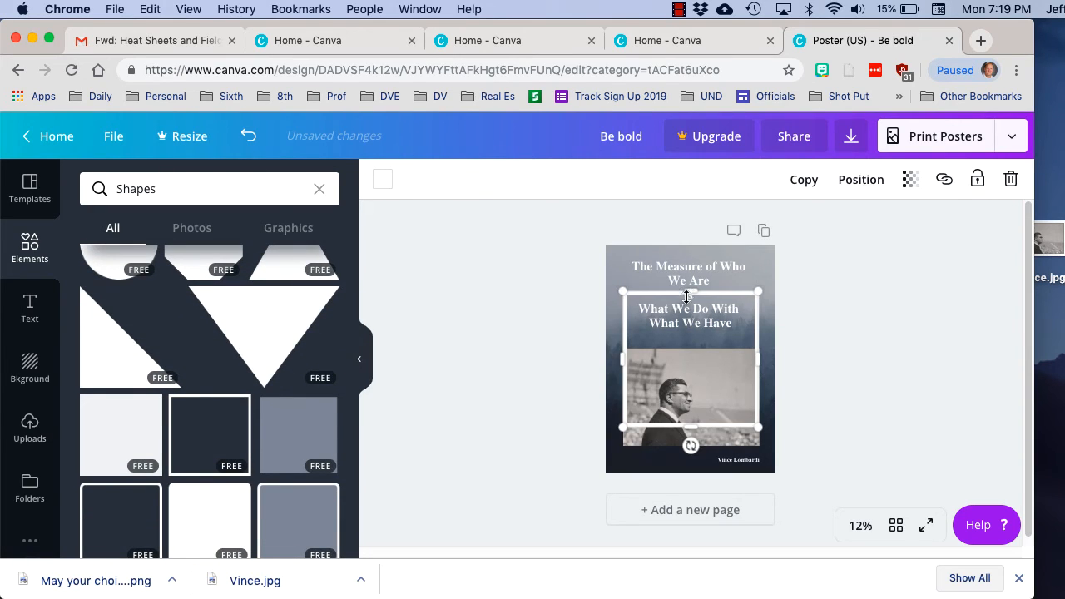
left_click_drag(691, 290, 692, 347)
left_click_drag(692, 425, 692, 449)
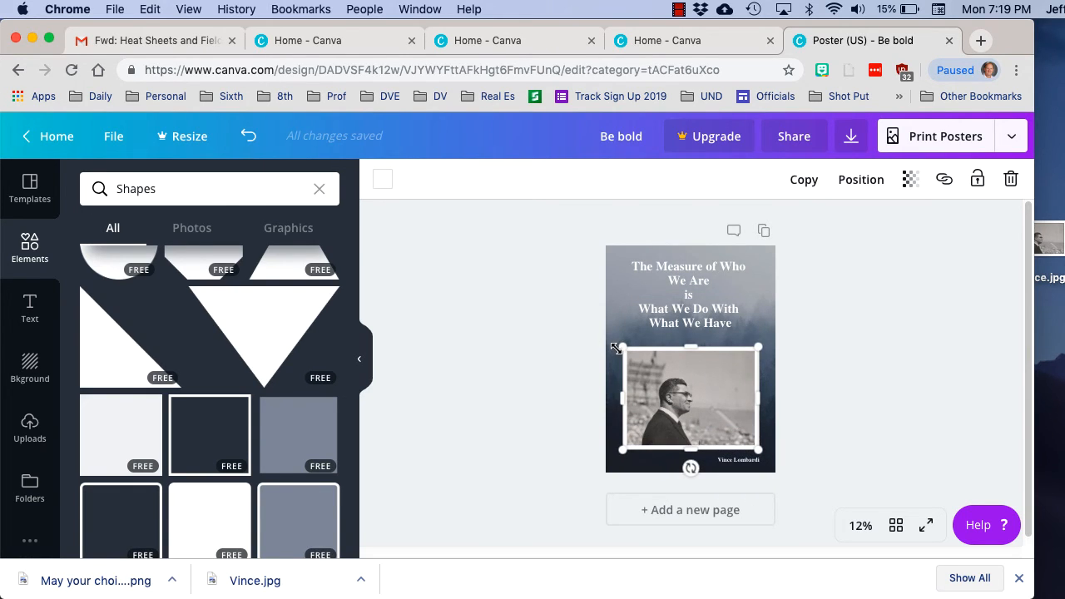
left_click(539, 334)
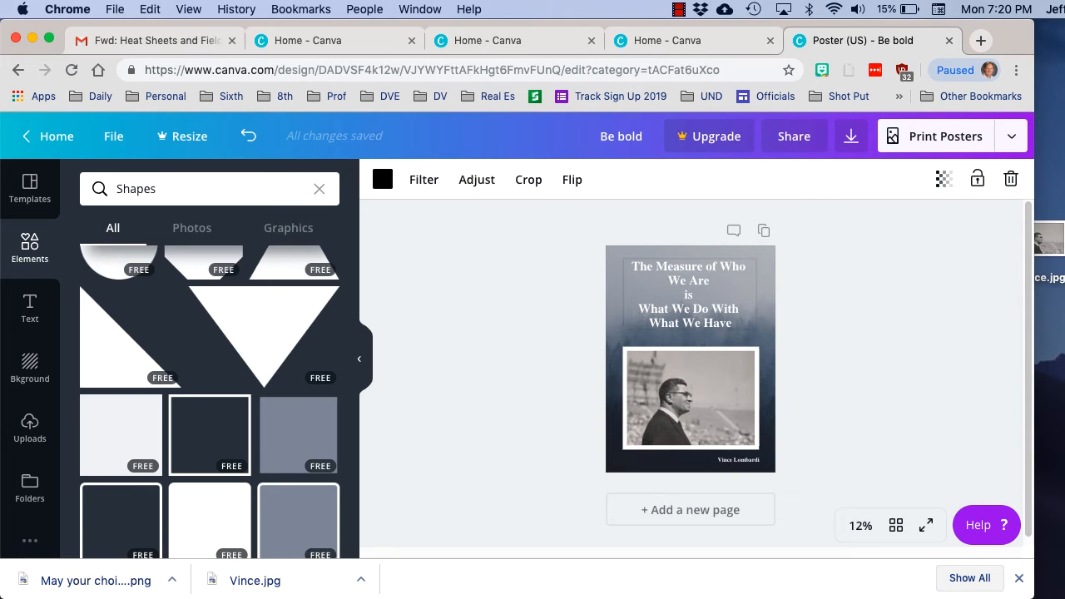
Change the font of the quote text to Allura
left_click(689, 294)
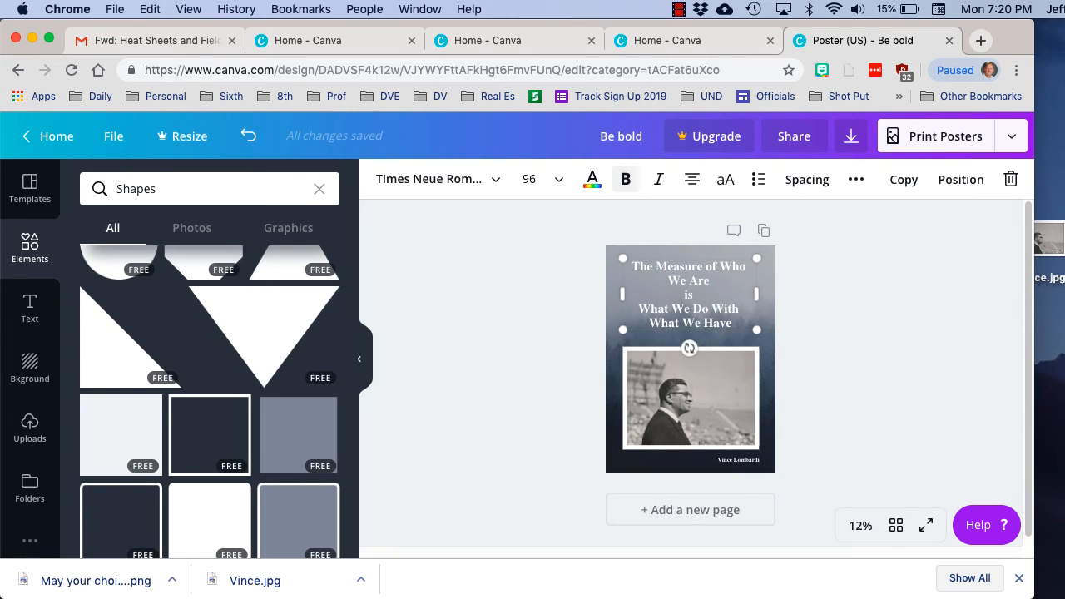
left_click(437, 178)
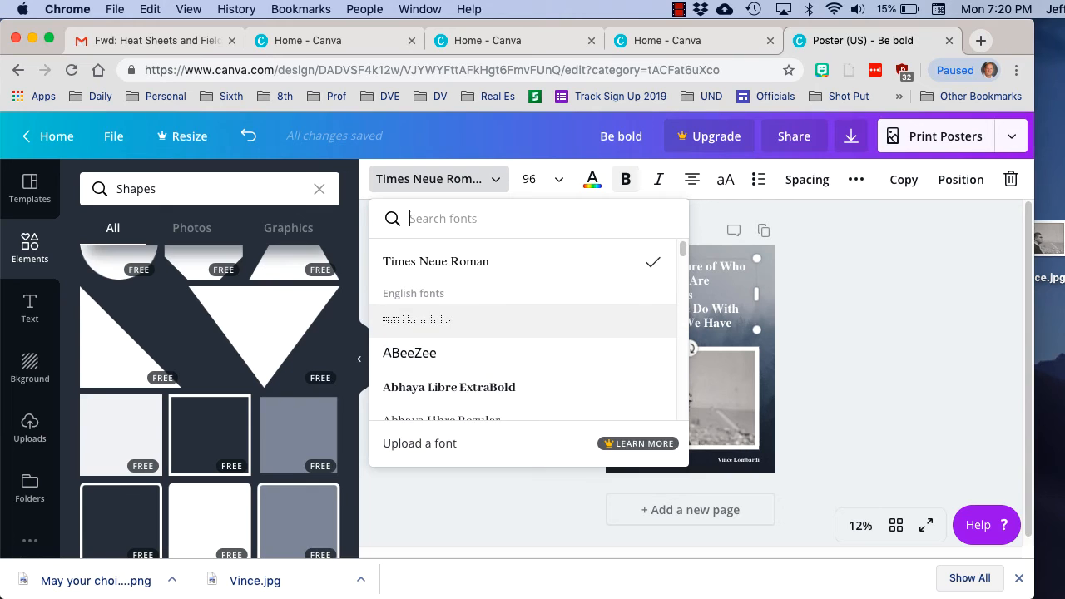
scroll(522, 309, "down", 10)
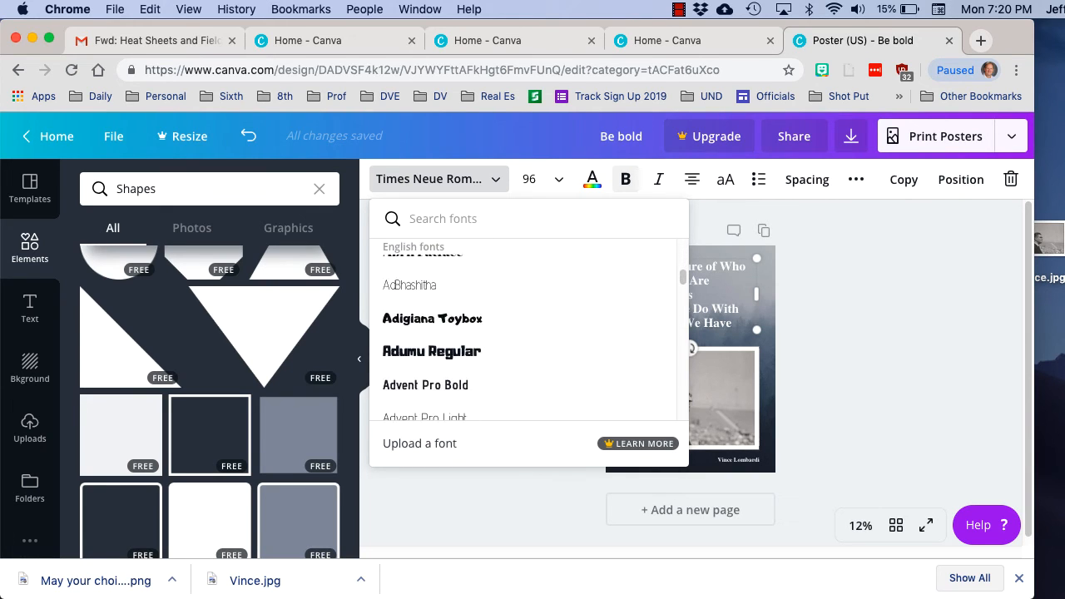
scroll(523, 309, "down", 10)
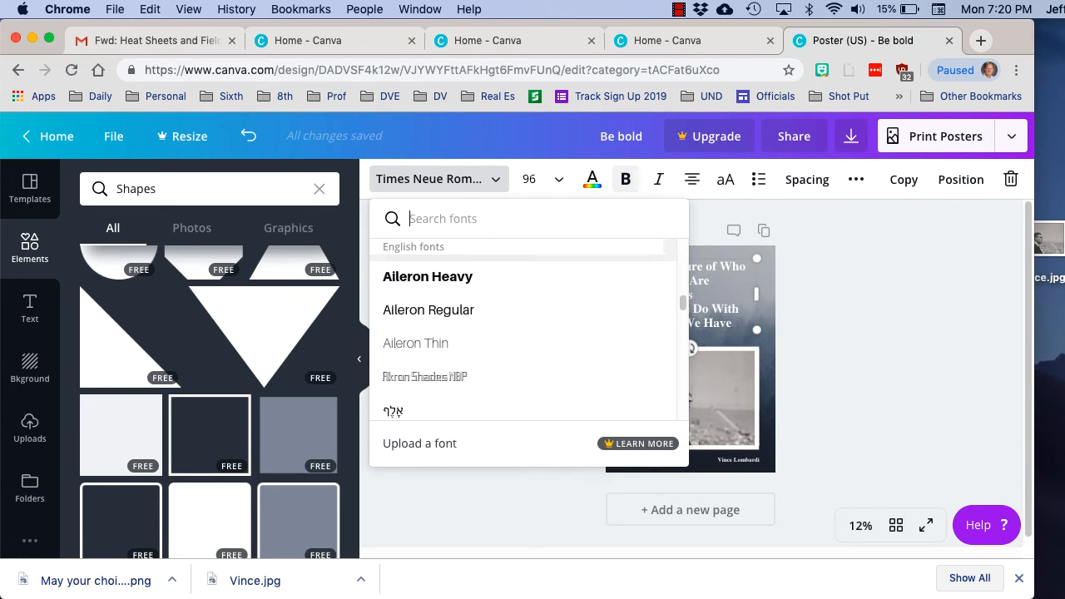
scroll(523, 310, "down", 5)
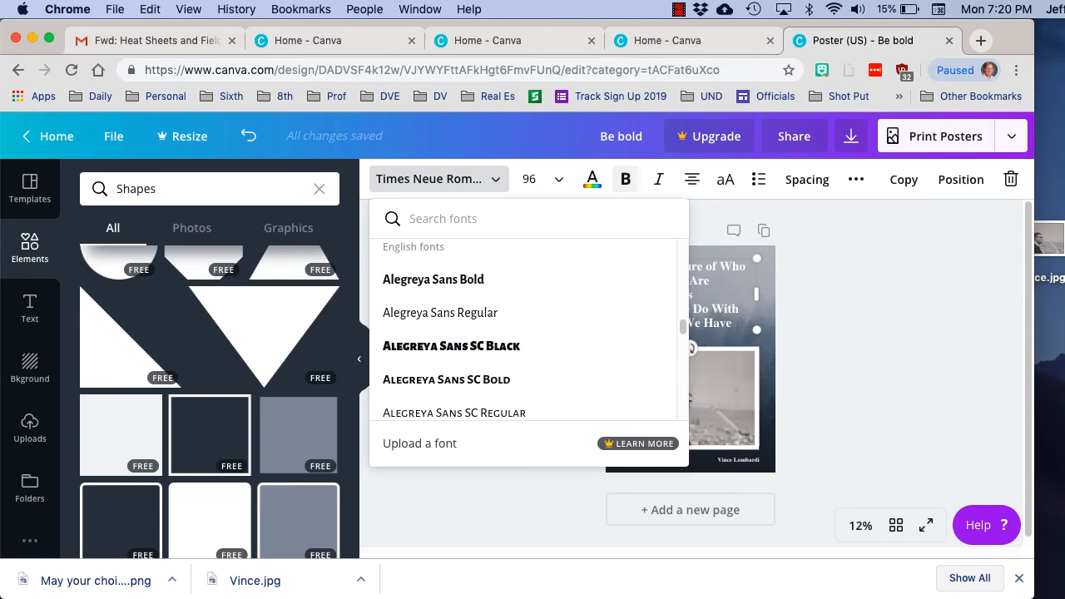
scroll(522, 309, "down", 6)
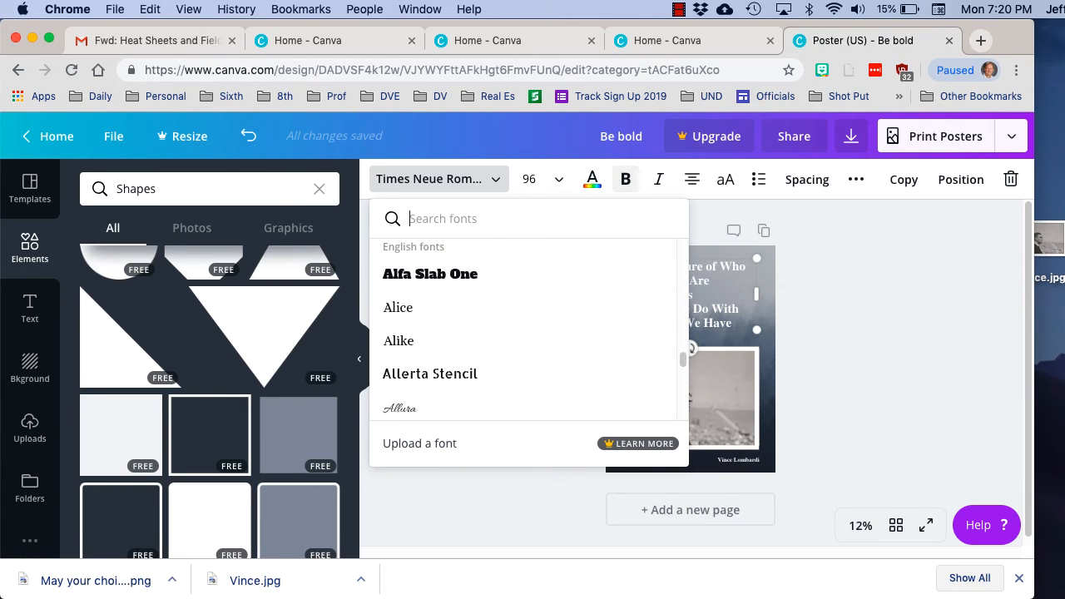
scroll(523, 333, "down", 2)
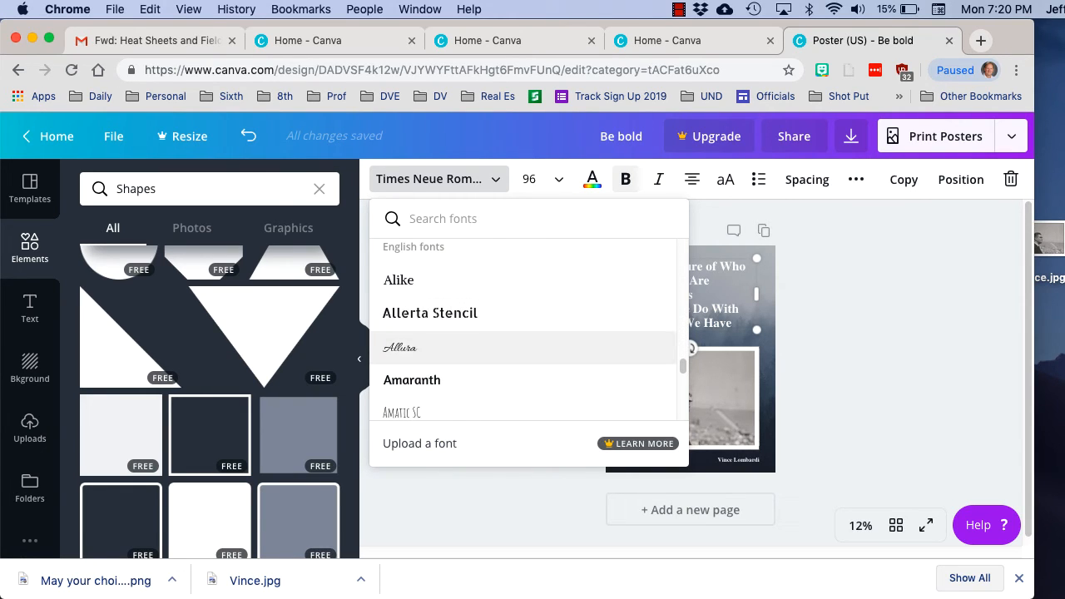
left_click(522, 347)
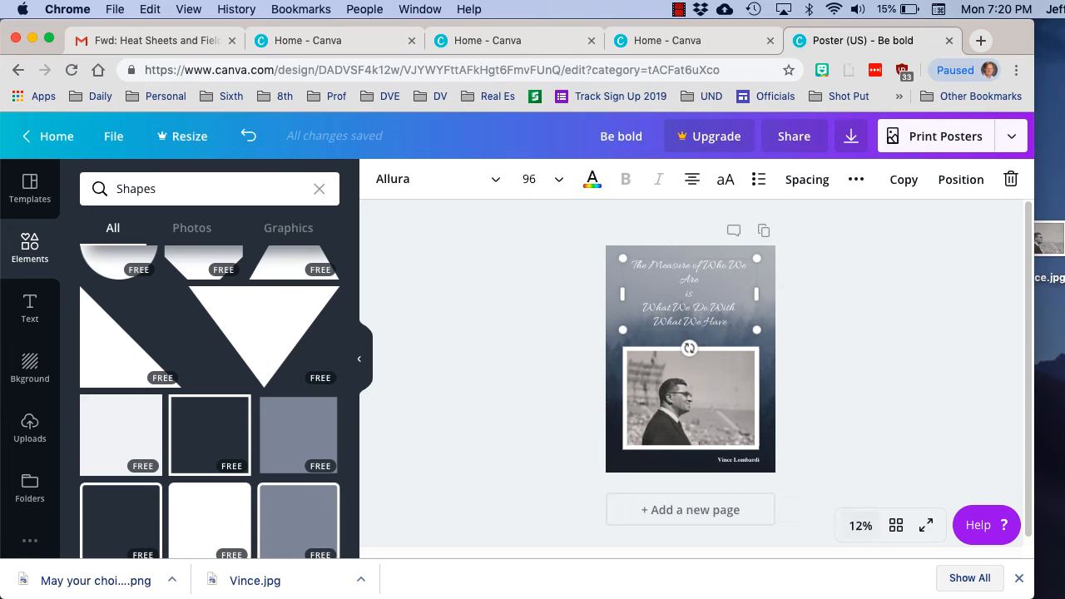
Enlarge the poster view to 25% and review the whole design from the quote down to the attribution
left_click(860, 525)
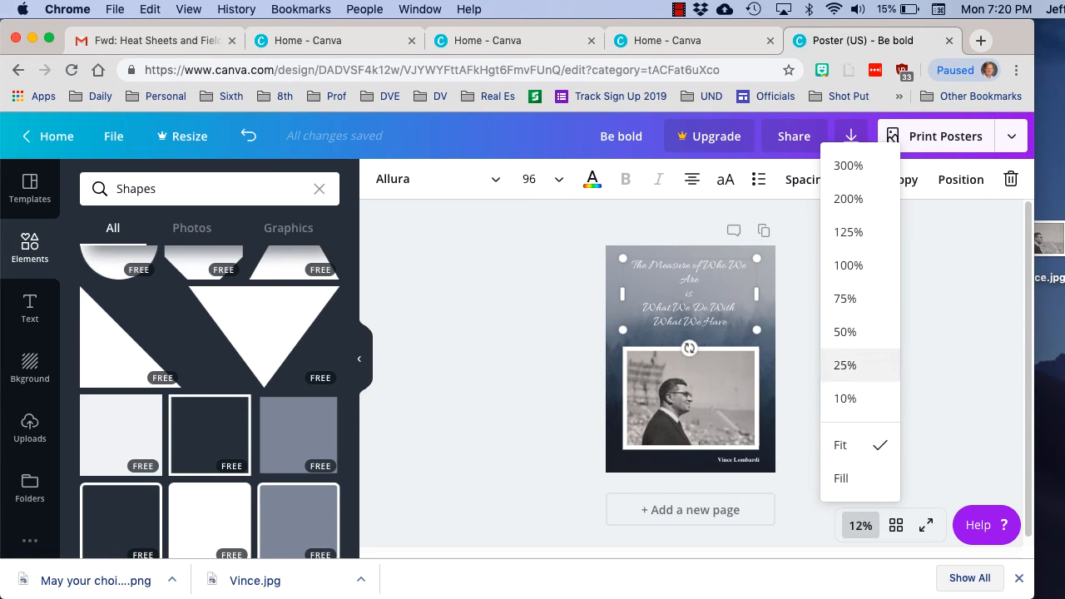
left_click(845, 366)
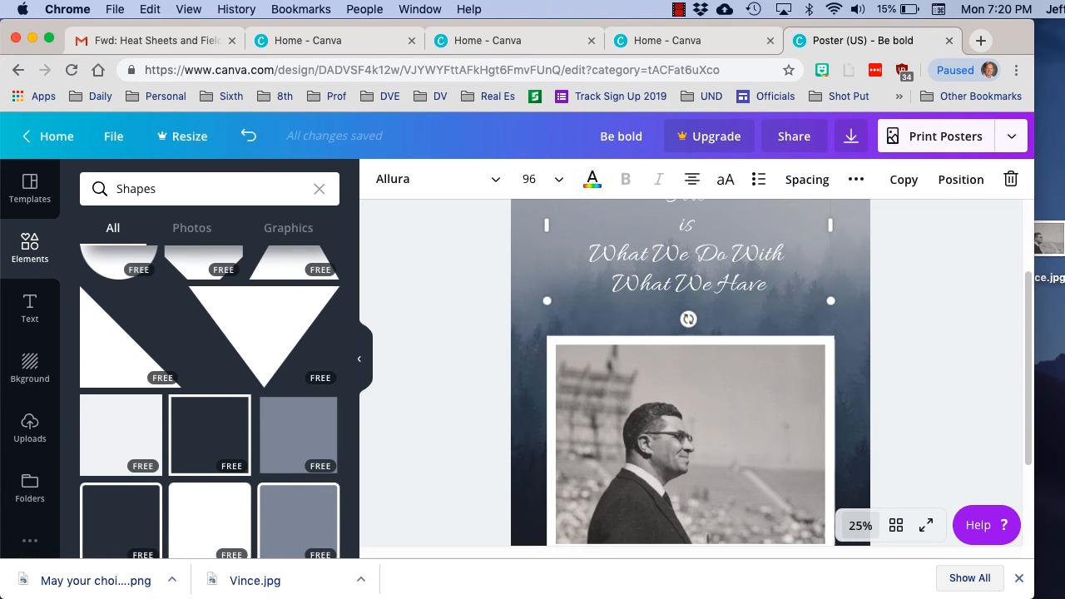
scroll(690, 374, "up", 2)
scroll(690, 374, "down", 4)
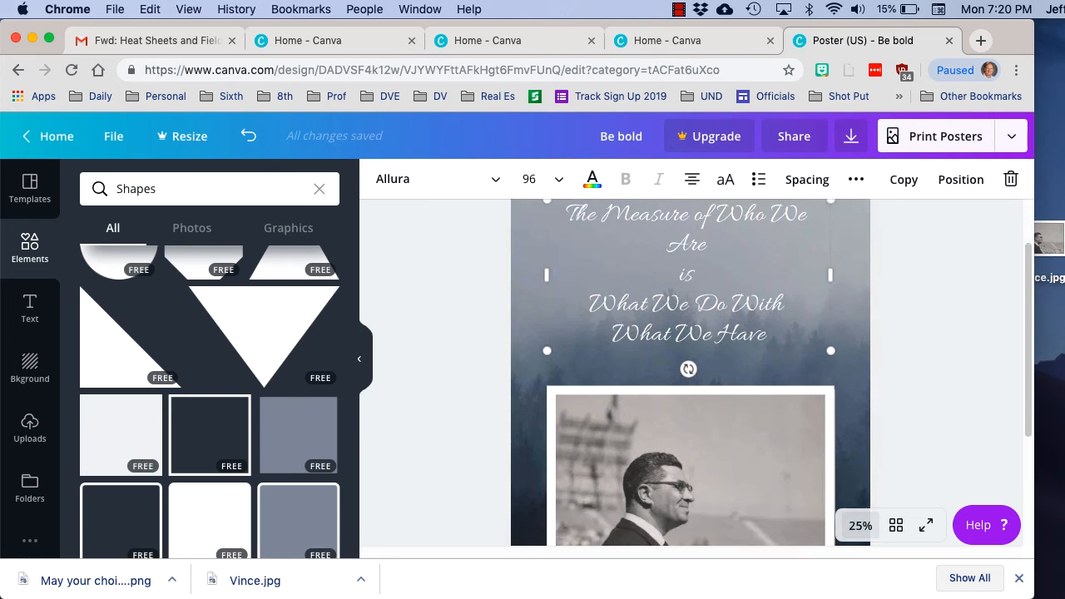
scroll(691, 375, "up", 3)
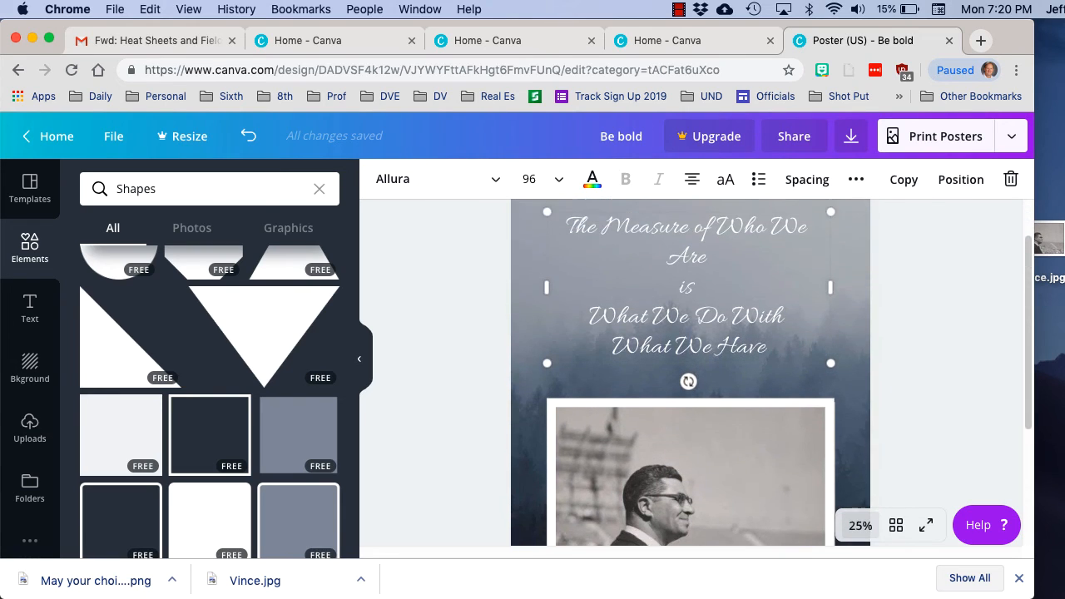
scroll(690, 374, "down", 3)
scroll(690, 374, "down", 1)
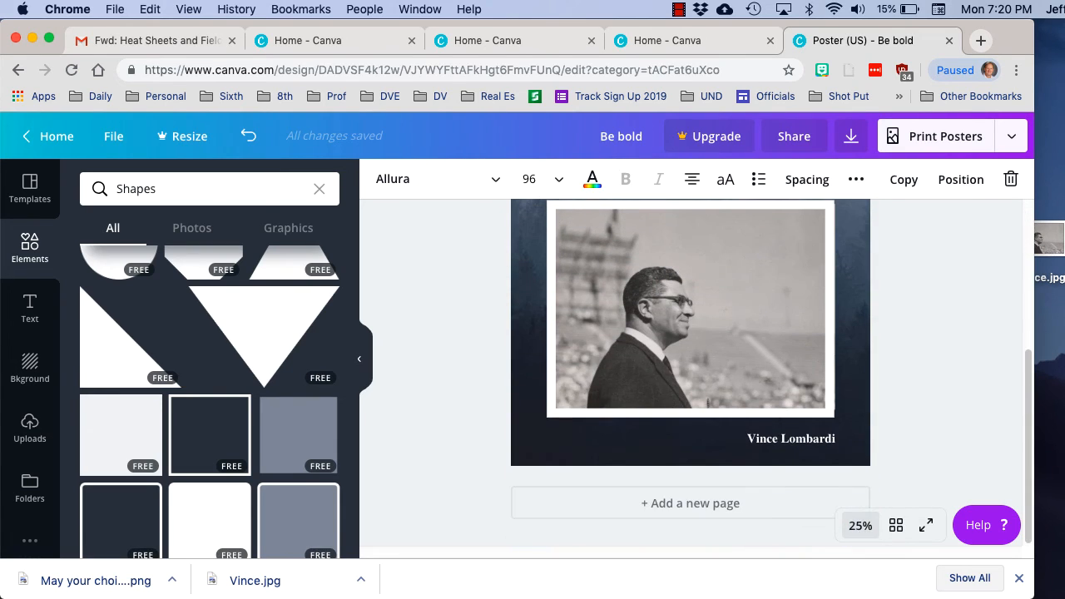
scroll(690, 374, "up", 5)
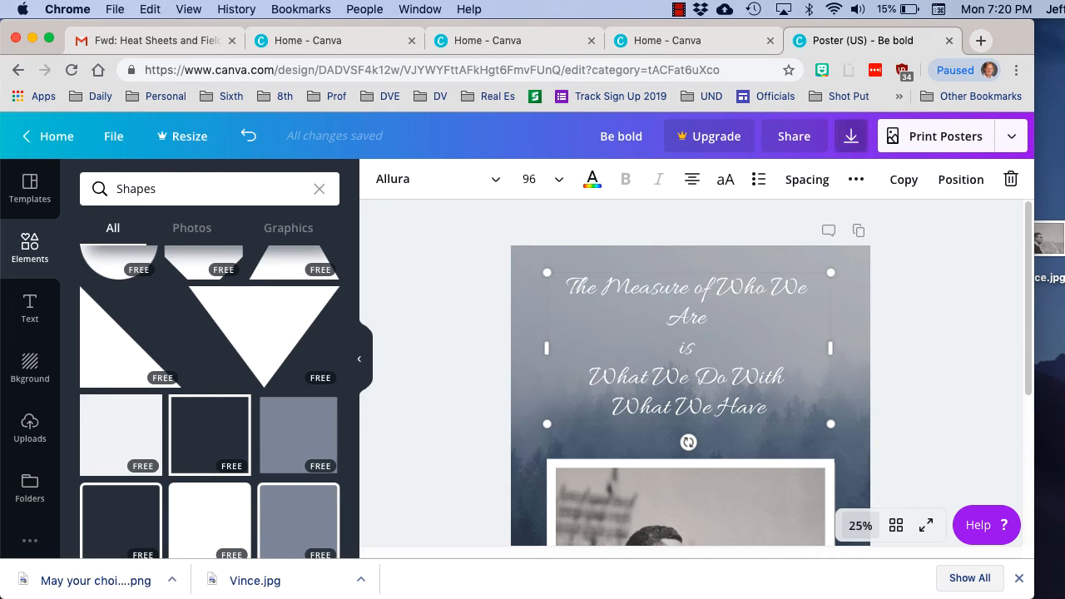
Download the poster as a PNG file and minimise the browser window to reveal the desktop
left_click(850, 135)
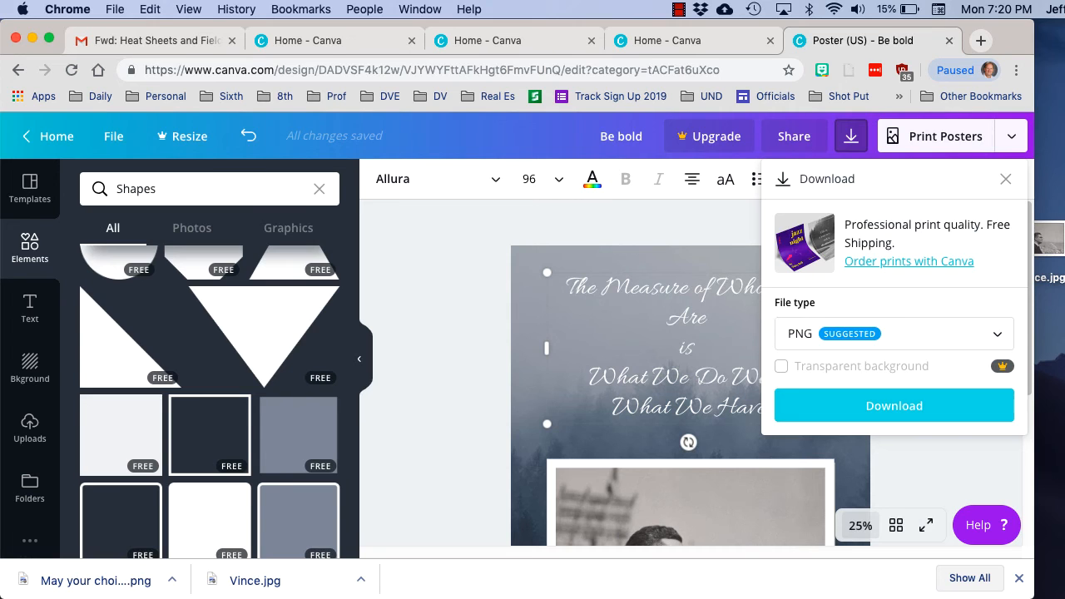
left_click(894, 405)
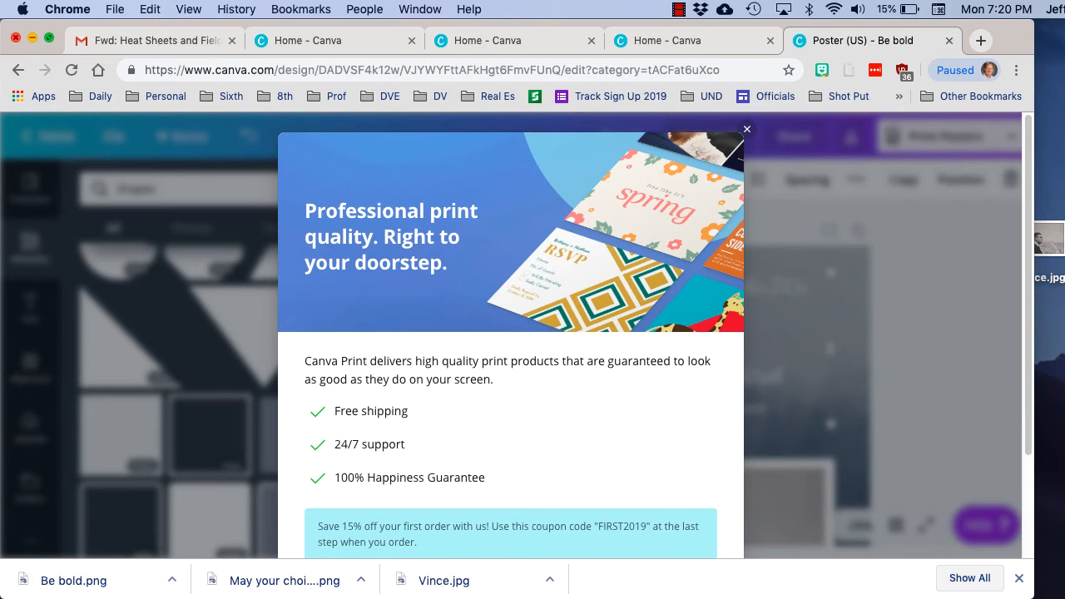
left_click(33, 37)
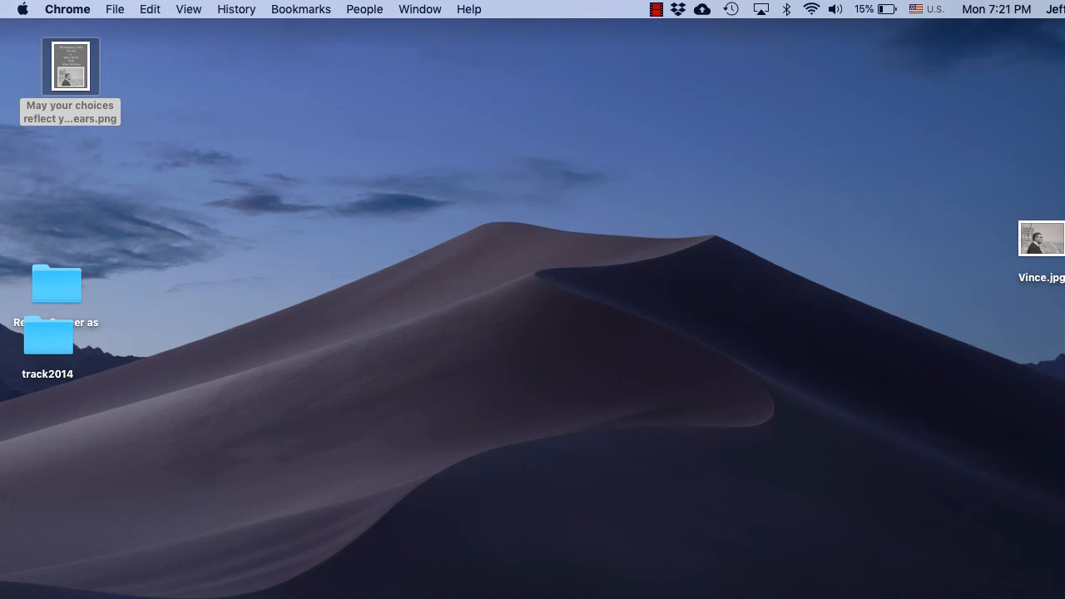
Switch to Finder and show the Downloads folder in a new window
key("super+Tab")
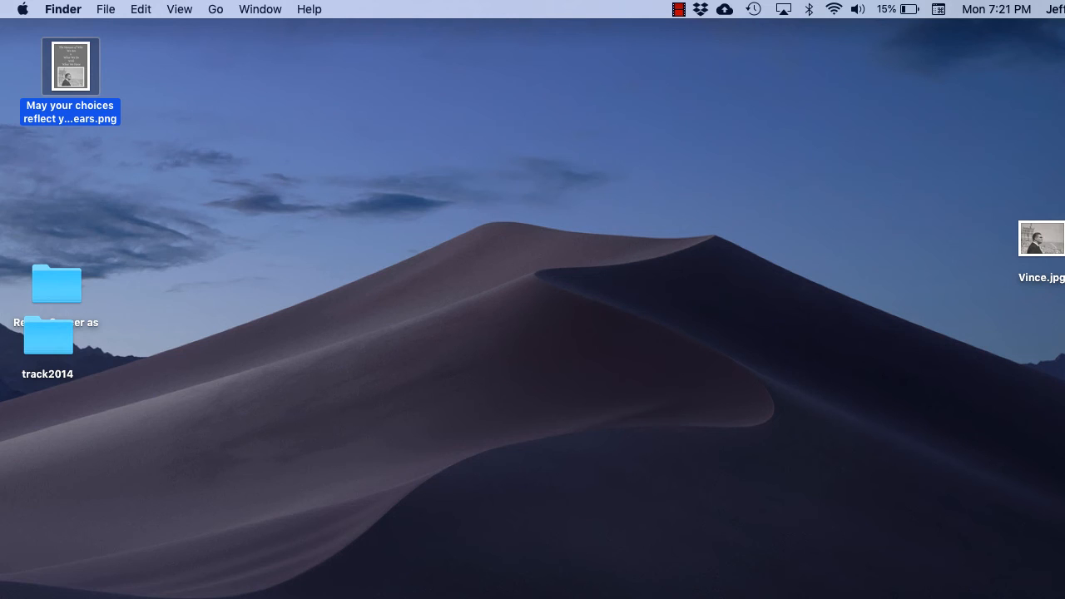
key("Escape")
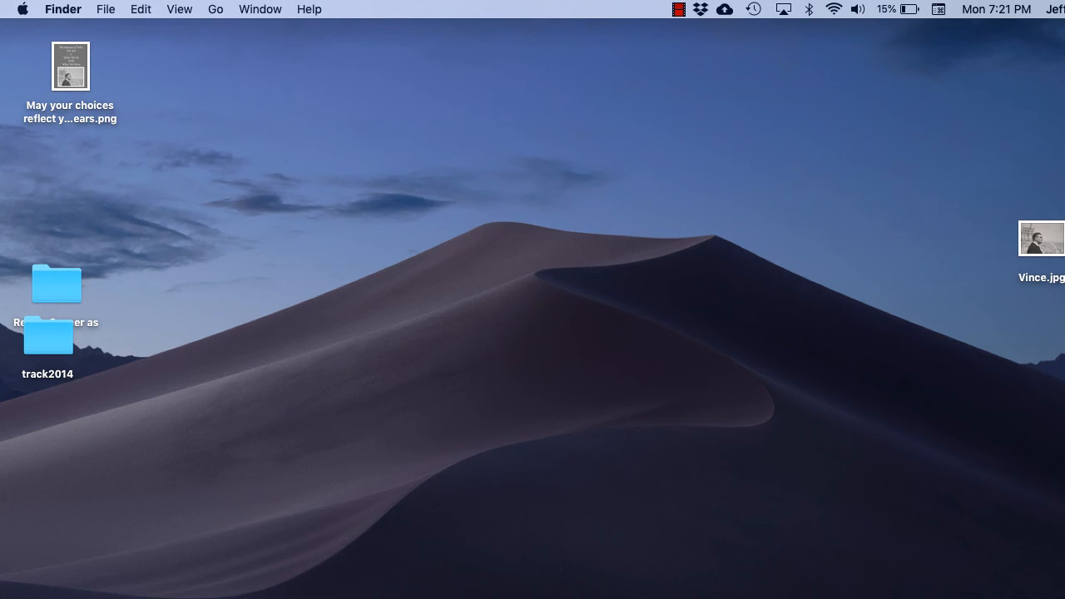
key("super+n")
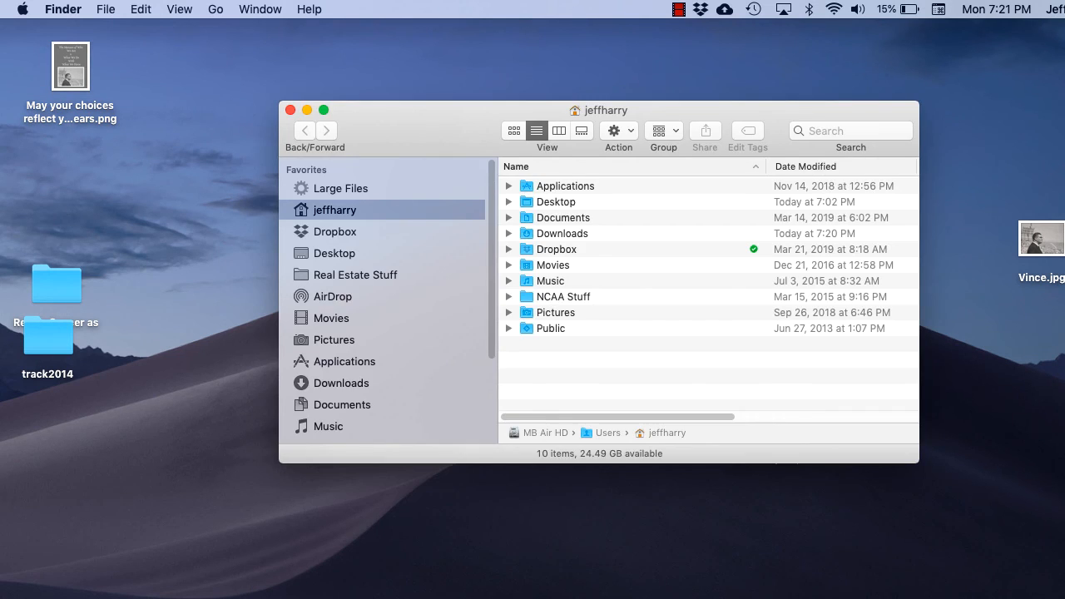
left_click_drag(499, 111, 423, 87)
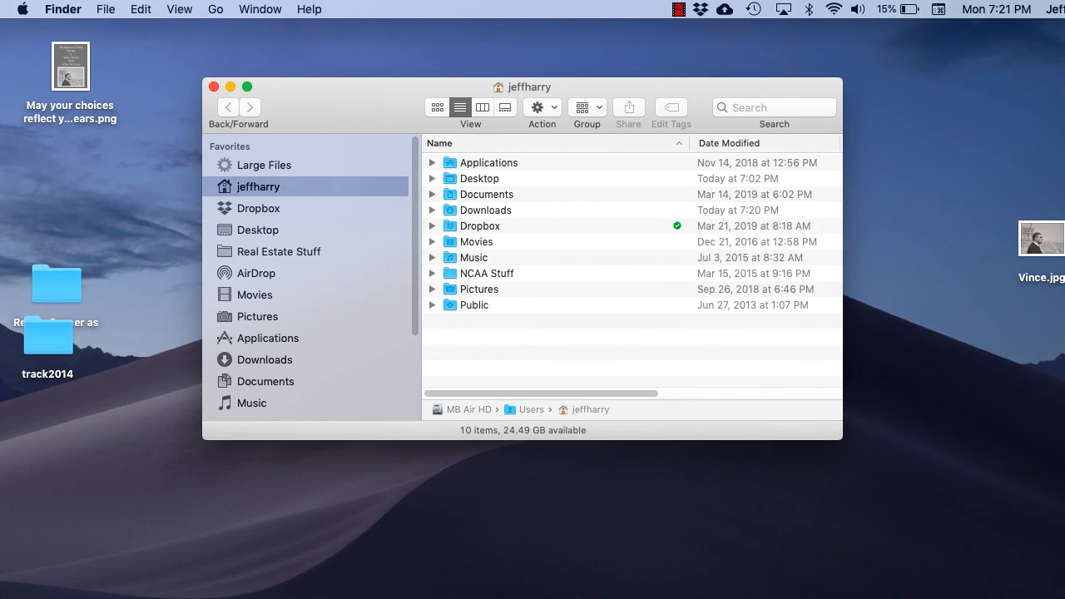
key("alt+super+l")
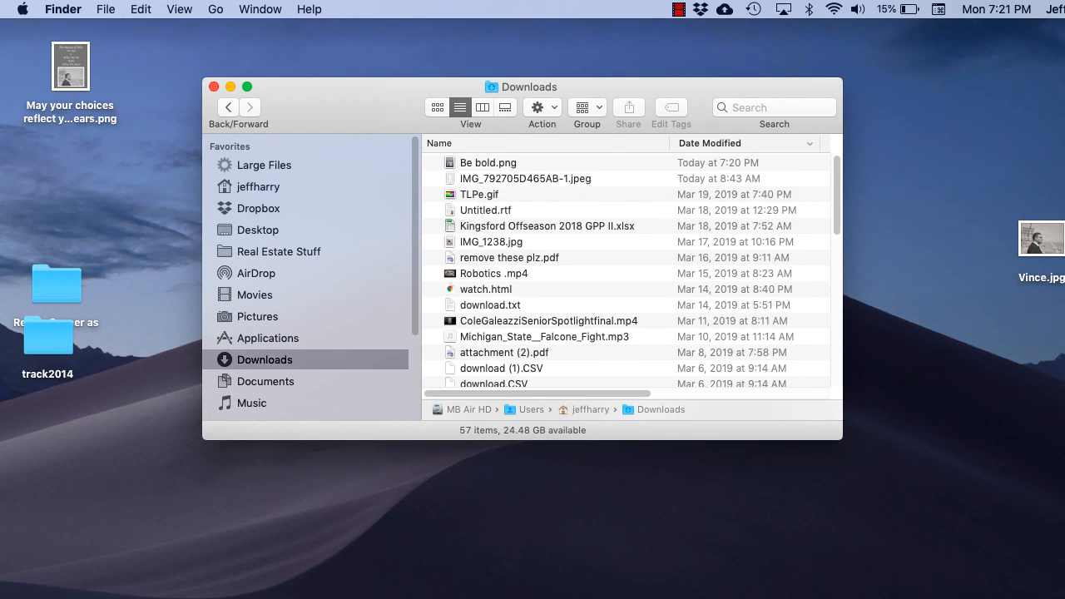
Move Be bold.png from the Downloads folder onto the desktop and close the folder window
key("Down")
left_click_drag(422, 88, 791, 44)
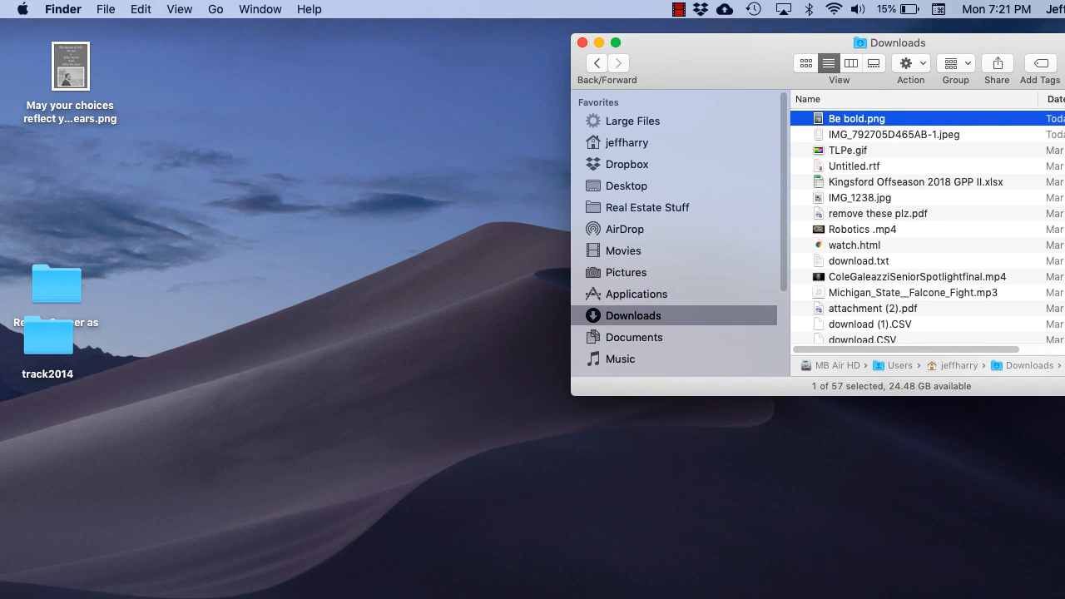
left_click_drag(857, 118, 175, 133)
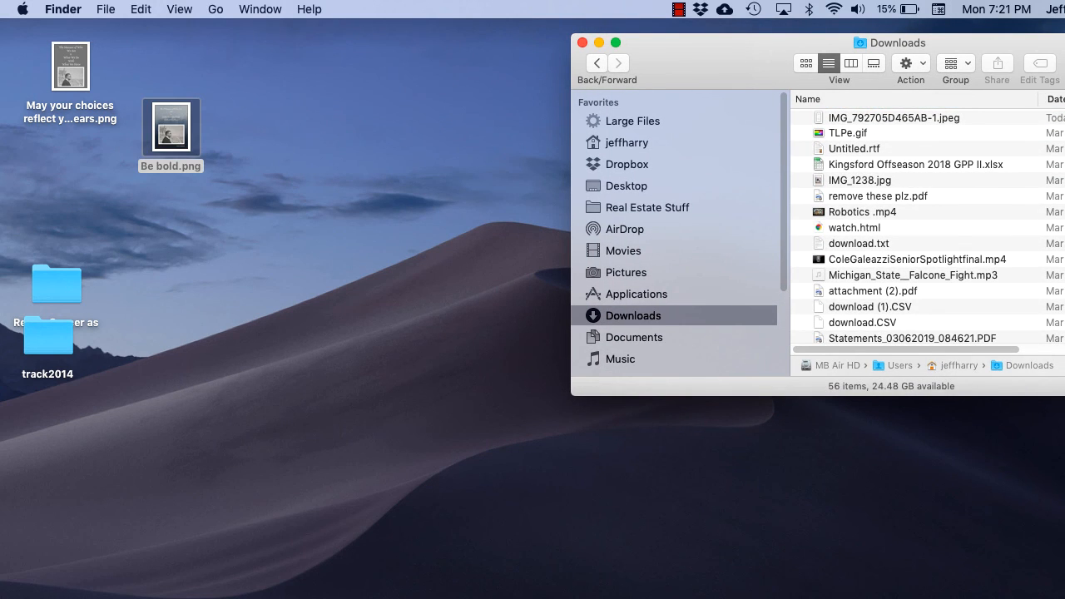
left_click(582, 42)
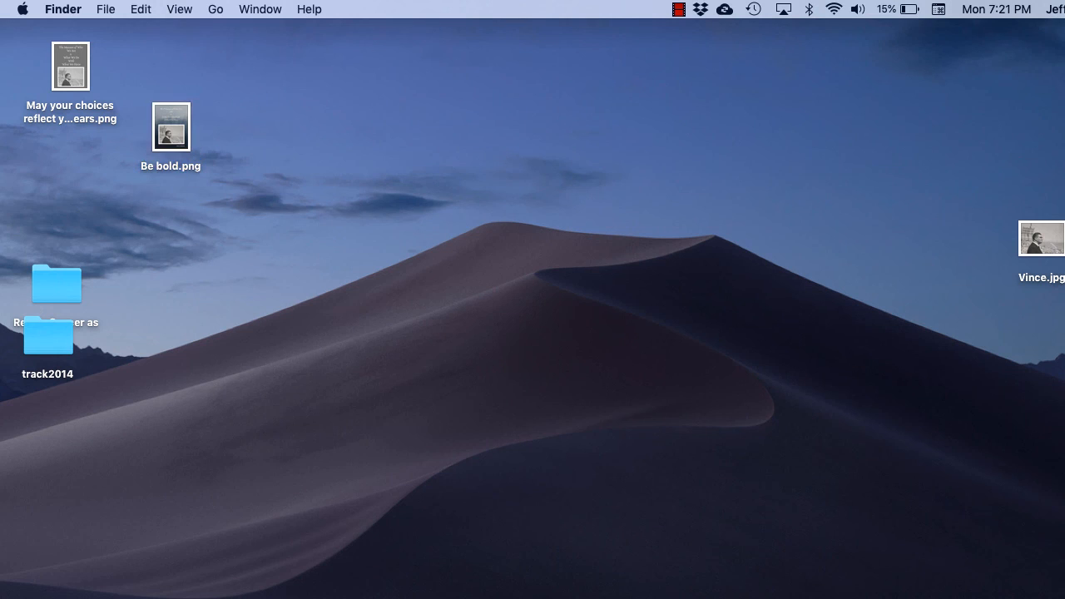
Preview Be bold.png from the desktop to check the downloaded poster, and close the preview
left_click(171, 128)
key("space")
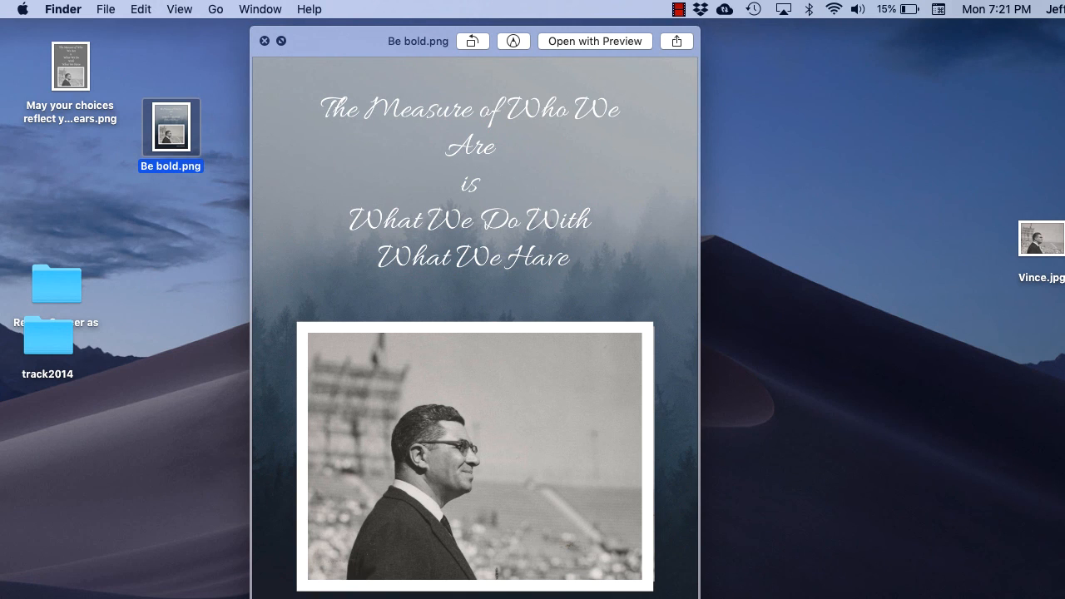
key("space")
Arrange the two poster image files side by side on the desktop and deselect them
mouse_move(71, 67)
left_mouse_down()
mouse_move(74, 100)
mouse_move(72, 65)
left_mouse_up()
left_click_drag(170, 127, 162, 74)
left_click(223, 124)
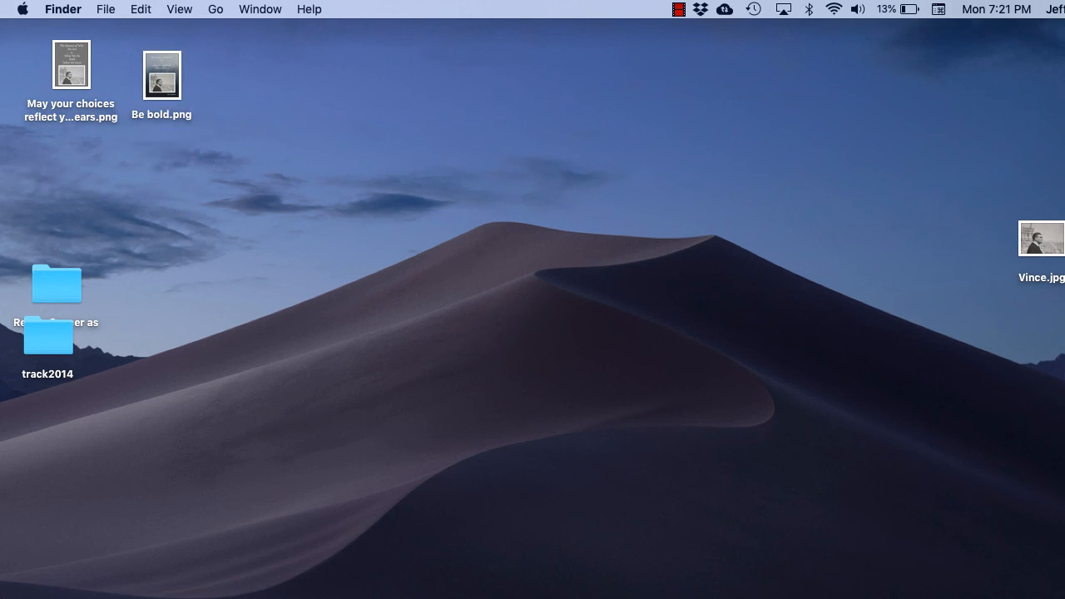